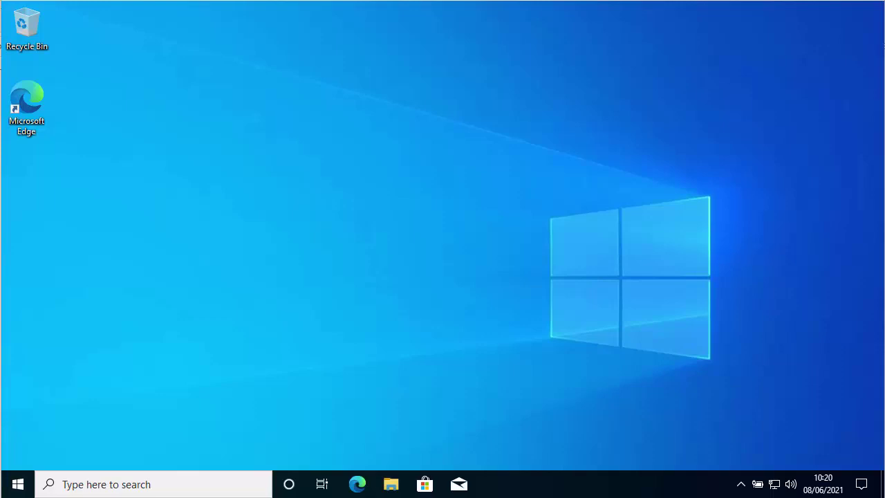
# Open Windows Settings and go to the Notifications & actions page of the System category.
pyautogui.click(19, 484)
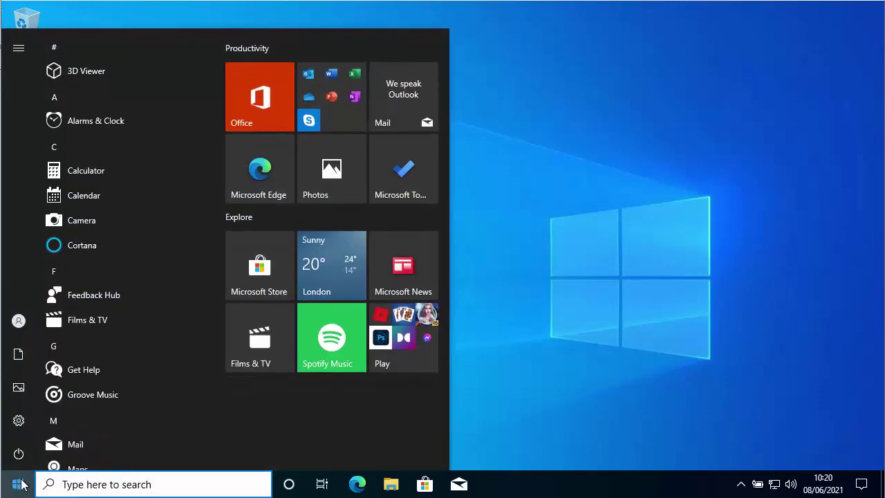
pyautogui.moveTo(20, 428)
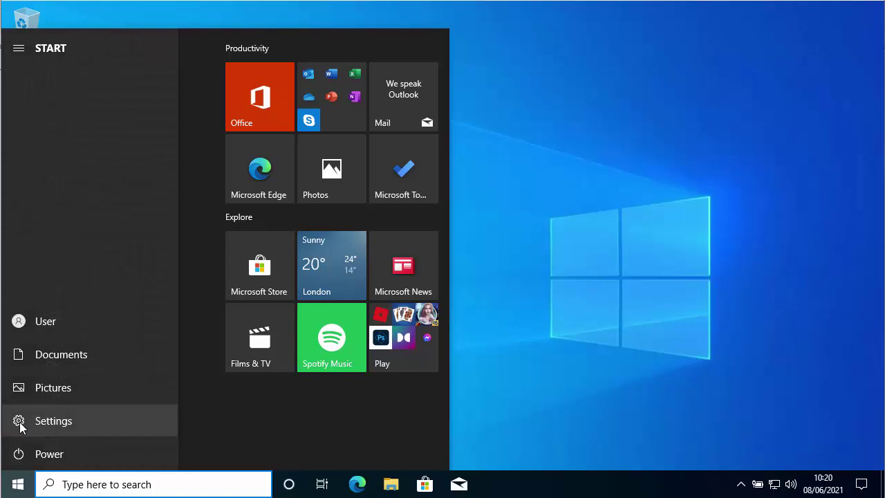
pyautogui.click(20, 426)
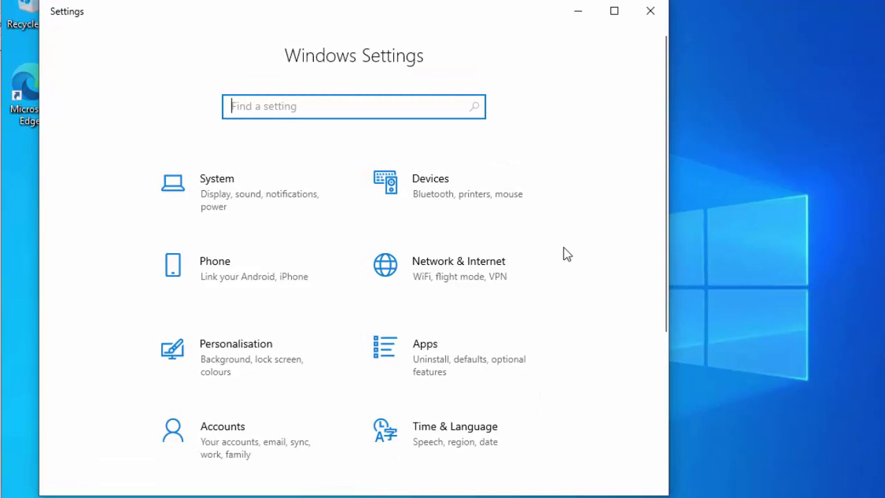
pyautogui.click(206, 189)
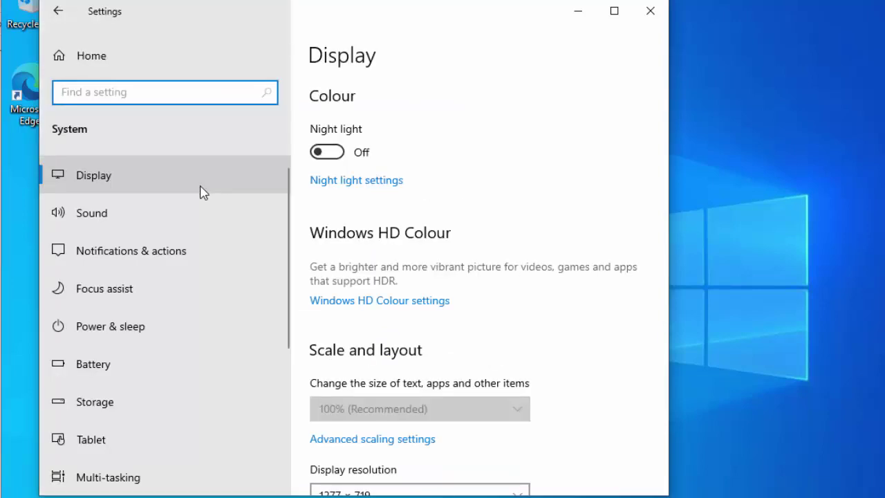
pyautogui.click(100, 254)
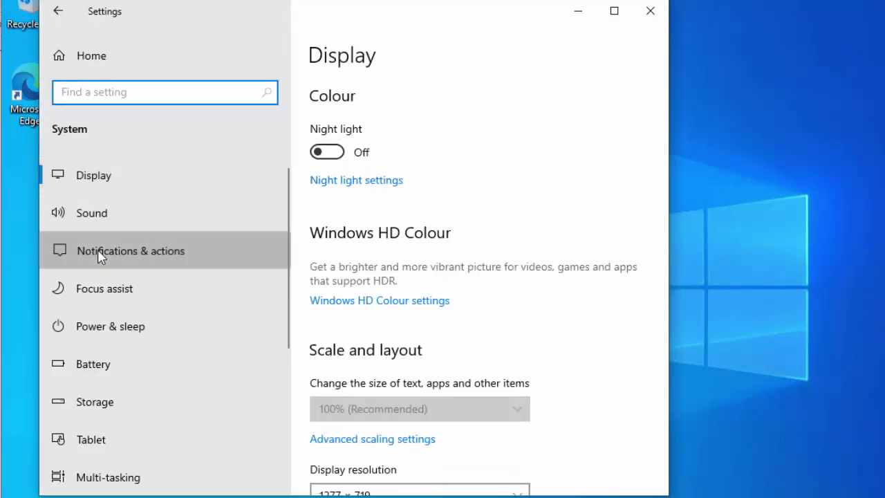
# Turn off showing notifications on the lock screen and showing reminders and incoming VoIP calls on the lock screen.
pyautogui.scroll(-2, 565, 277)
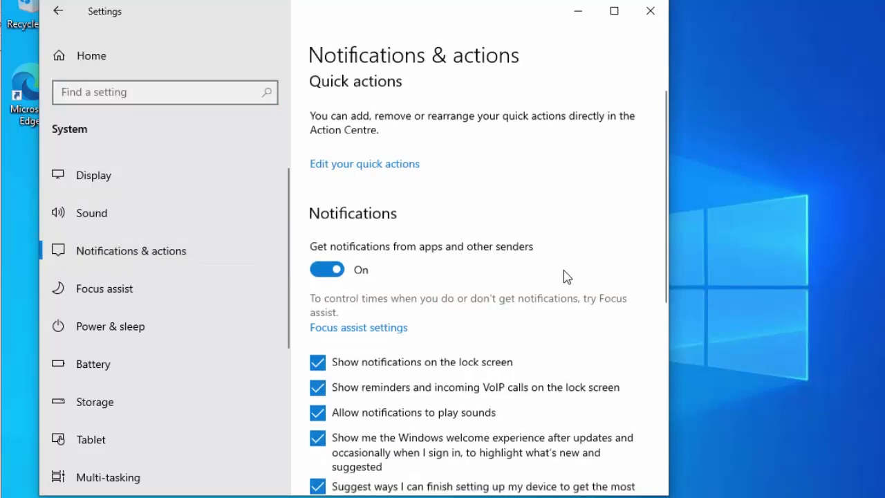
pyautogui.scroll(-2, 565, 277)
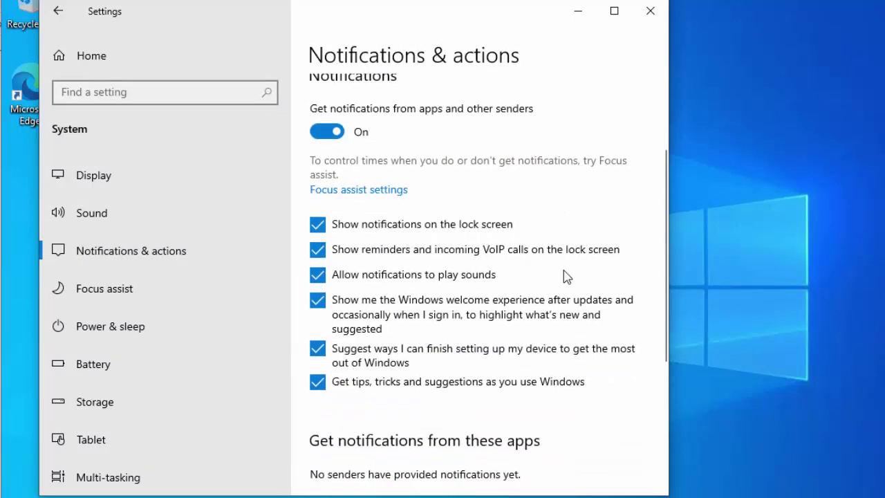
pyautogui.click(318, 226)
pyautogui.click(318, 251)
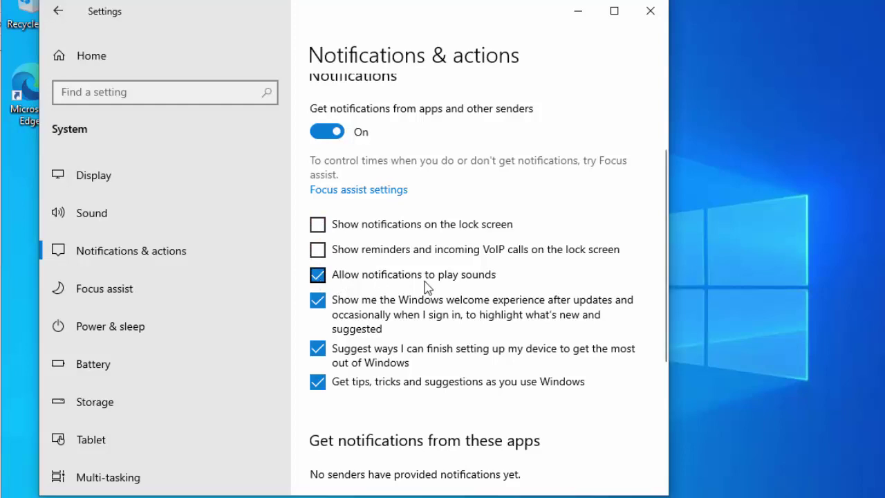
# Disable the Windows welcome experience, the suggestions for finishing device setup, and the tips, tricks and suggestions while using Windows.
pyautogui.click(319, 303)
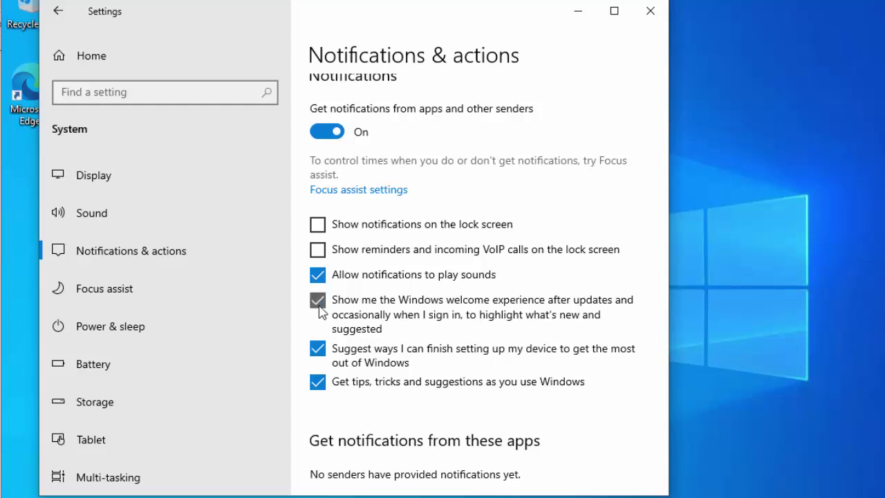
pyautogui.click(318, 350)
pyautogui.click(317, 383)
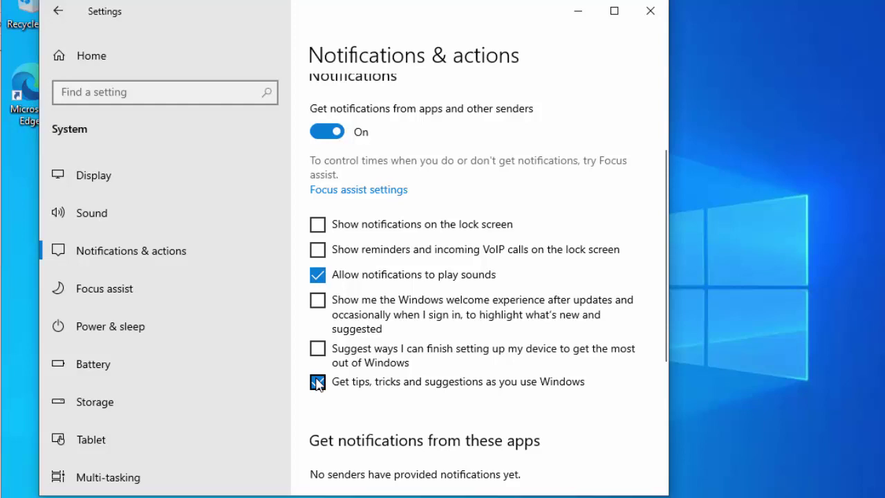
pyautogui.click(318, 383)
pyautogui.scroll(-3, 621, 327)
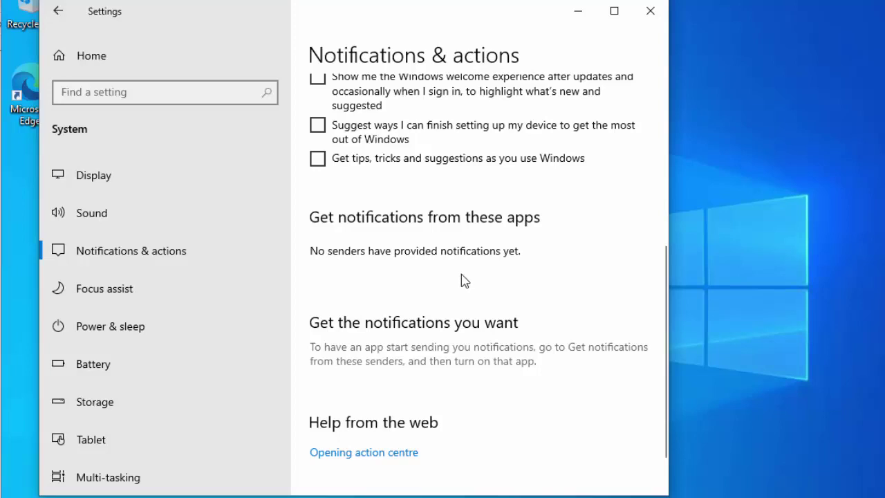
# Turn off Transparency effects in the Colours settings under Personalisation.
pyautogui.click(92, 61)
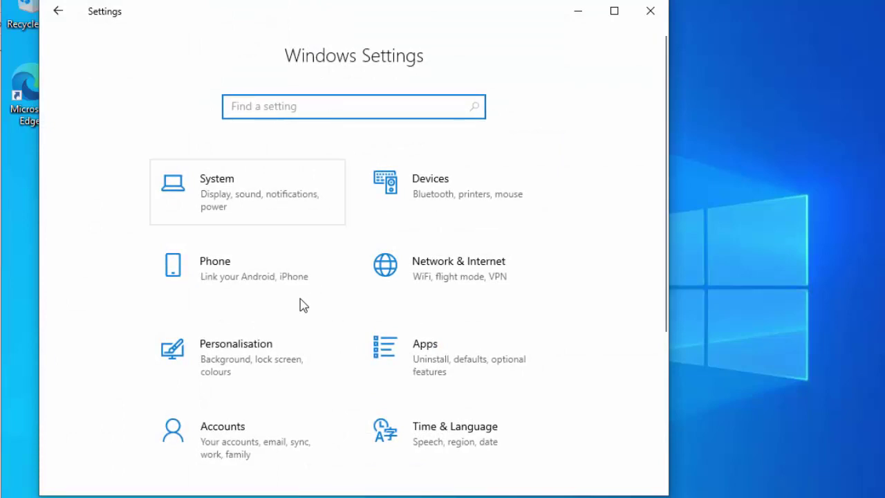
pyautogui.click(243, 367)
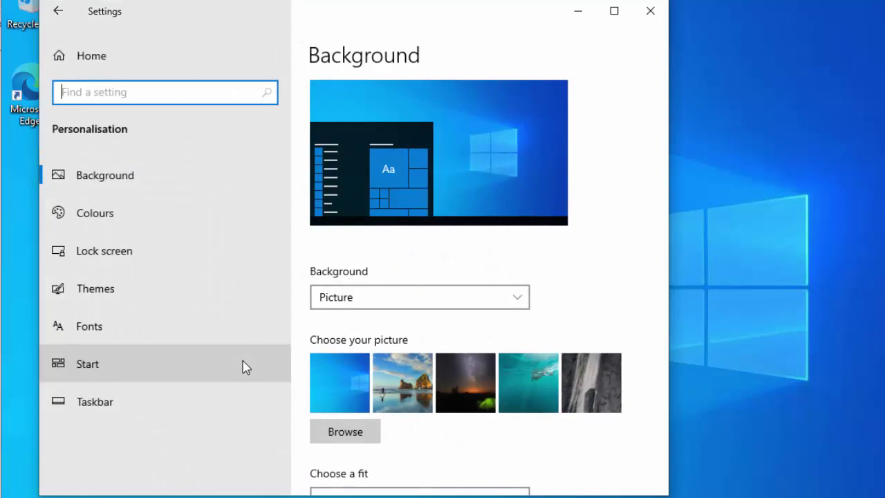
pyautogui.click(102, 212)
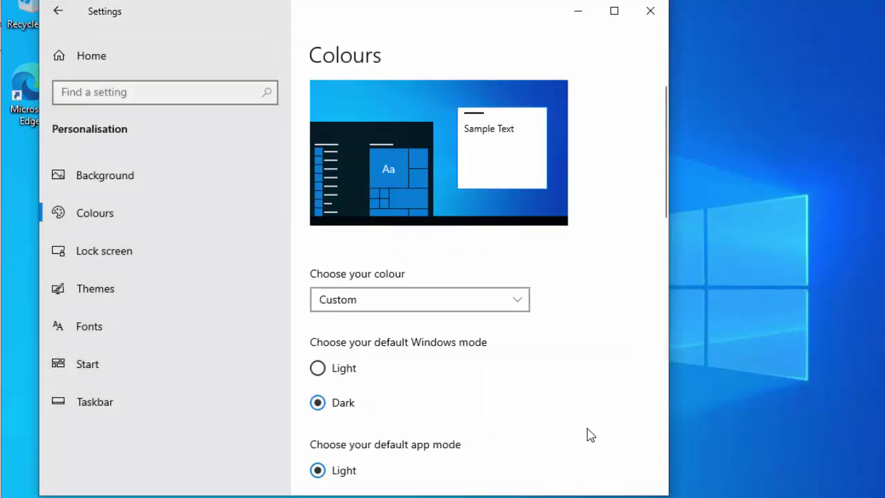
pyautogui.scroll(-1, 583, 376)
pyautogui.scroll(-2, 583, 375)
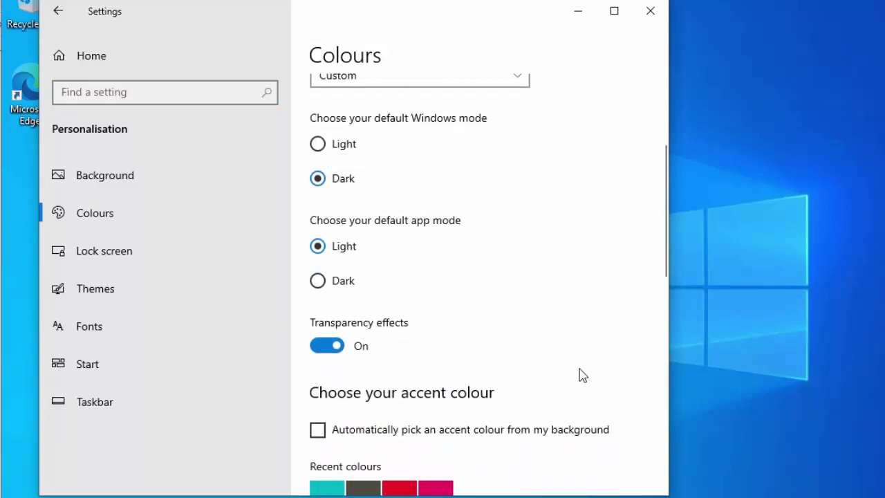
pyautogui.click(320, 350)
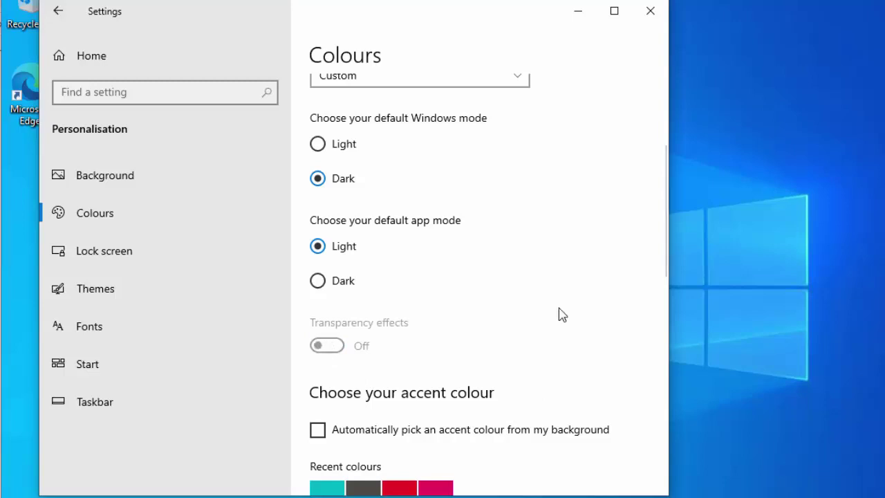
pyautogui.scroll(-4, 83, 367)
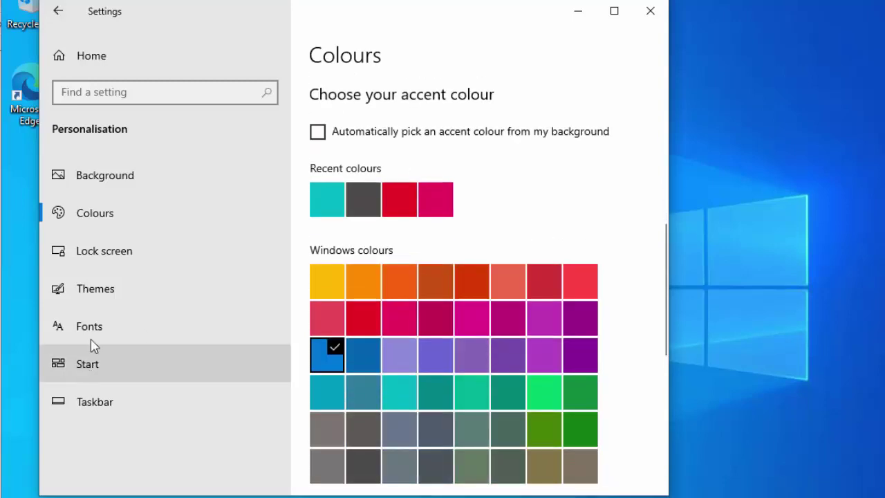
# Set the lock screen background to Picture and turn off fun facts, tips and more from Windows and Cortana.
pyautogui.click(116, 254)
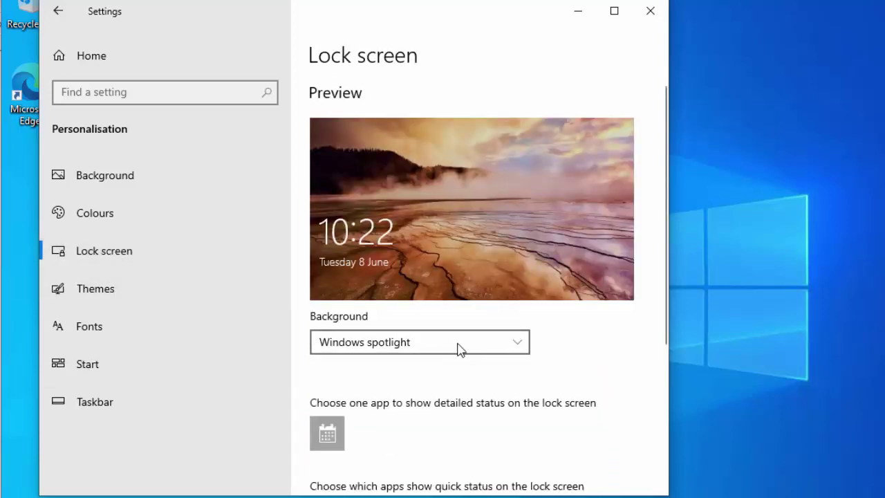
pyautogui.click(458, 348)
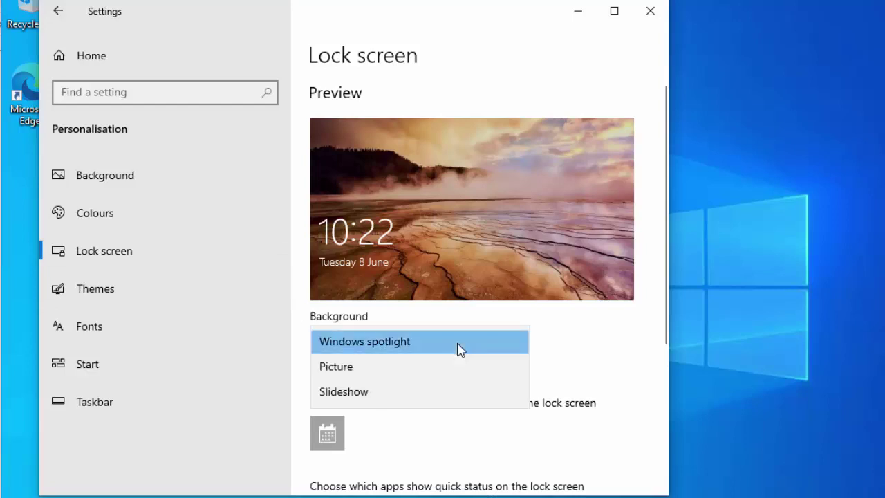
pyautogui.click(428, 372)
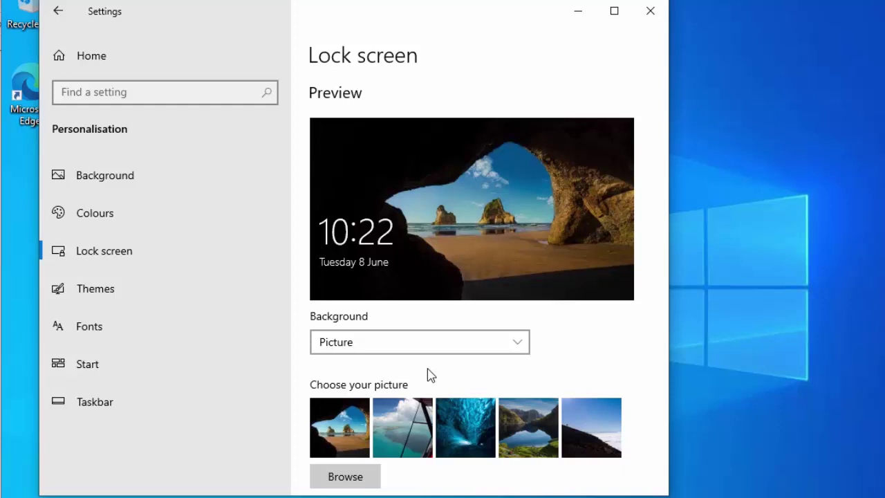
pyautogui.scroll(-3, 579, 332)
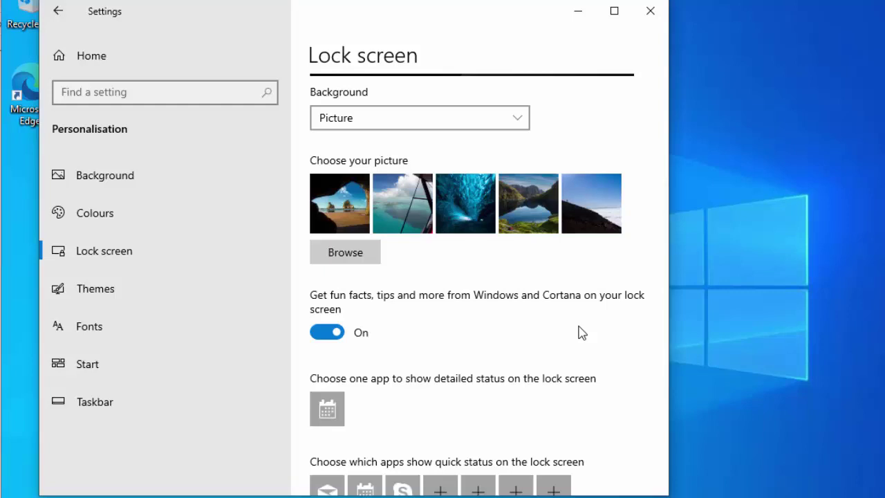
pyautogui.click(325, 333)
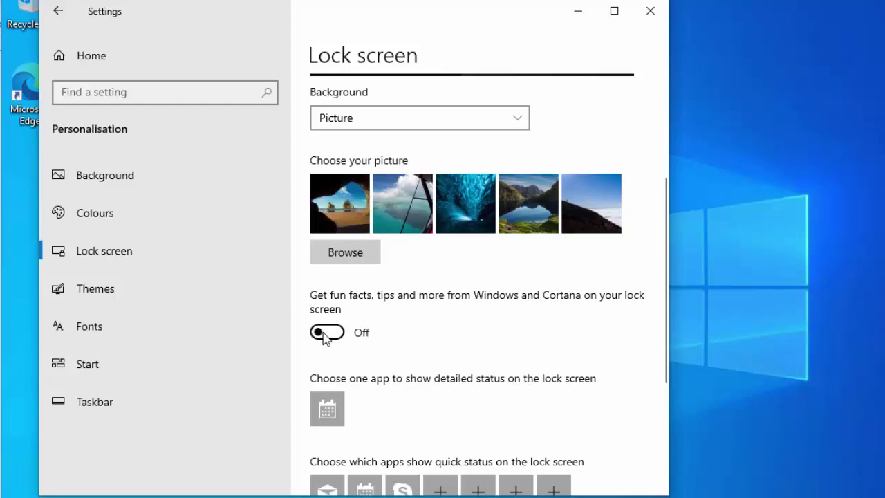
# Set the app that shows detailed status on the lock screen to None.
pyautogui.scroll(-2, 558, 365)
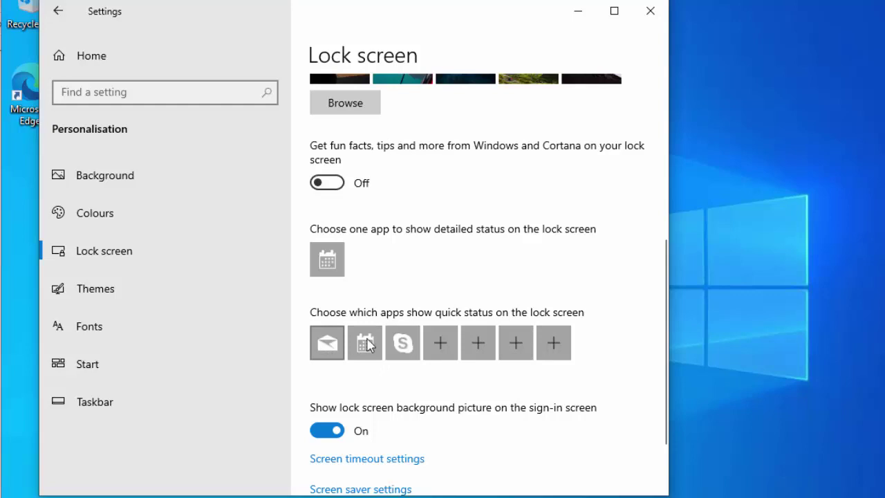
pyautogui.click(329, 266)
pyautogui.click(340, 88)
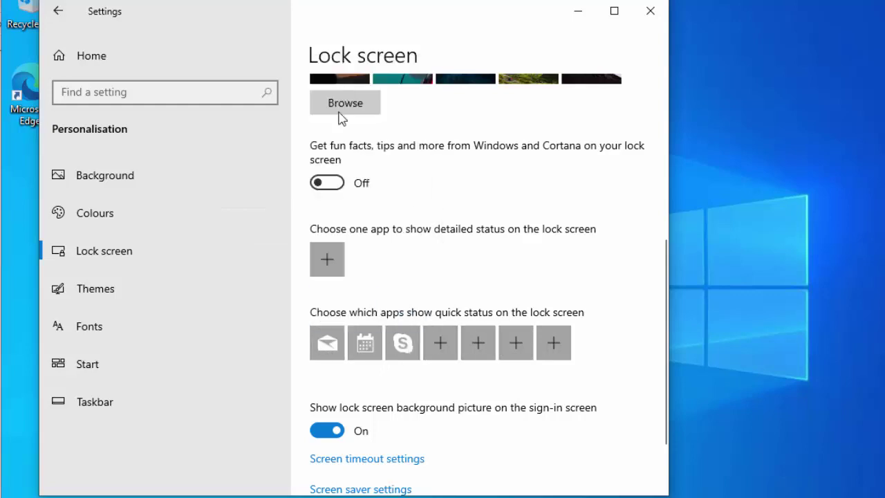
# Remove Mail, Calendar and Skype from the lock screen quick status apps and turn off the lock screen background picture on the sign-in screen.
pyautogui.click(316, 342)
pyautogui.scroll(1, 343, 256)
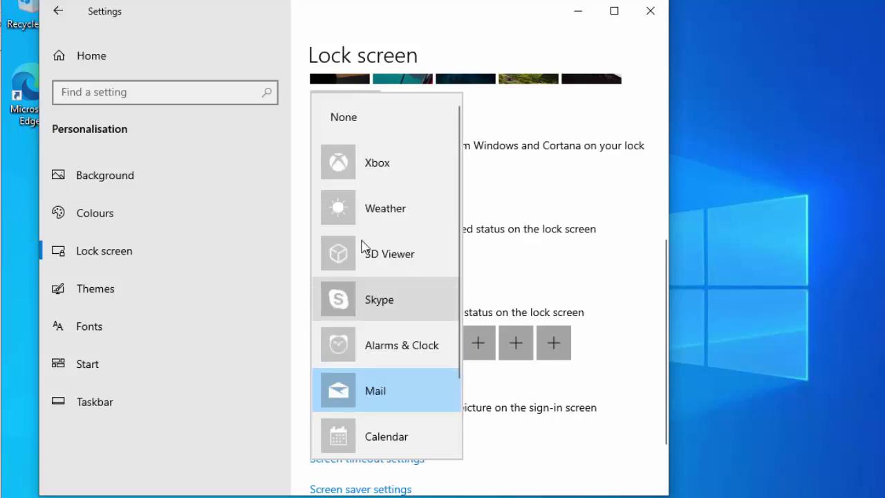
pyautogui.click(358, 119)
pyautogui.click(361, 352)
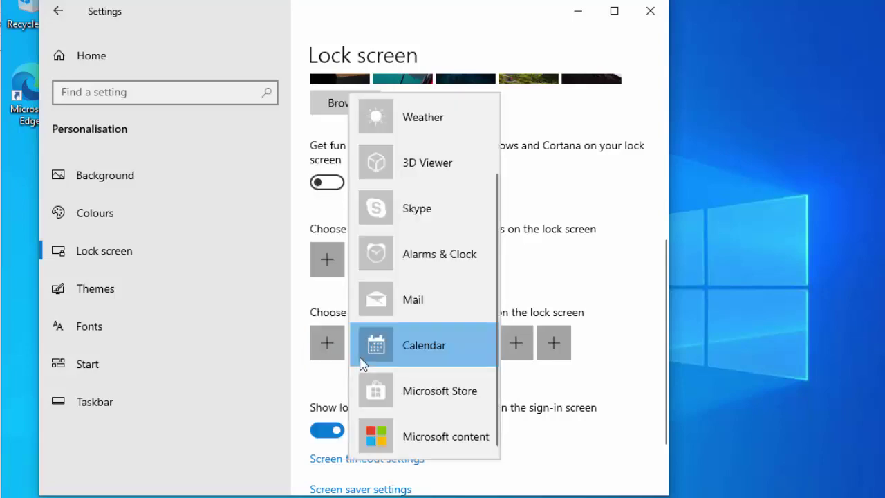
pyautogui.scroll(1, 370, 307)
pyautogui.click(400, 116)
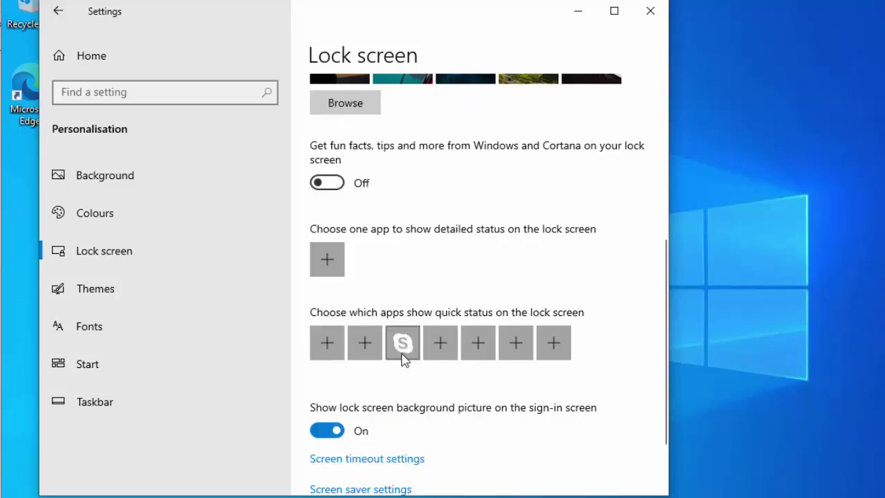
pyautogui.click(402, 343)
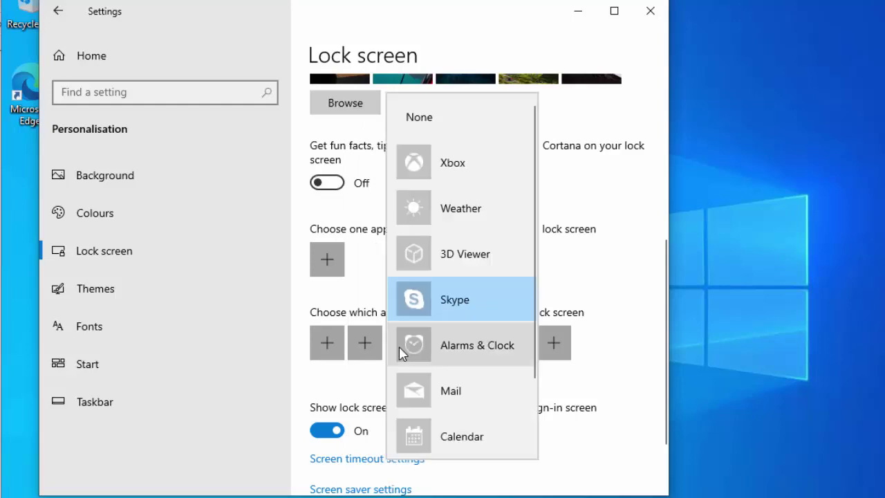
pyautogui.click(465, 134)
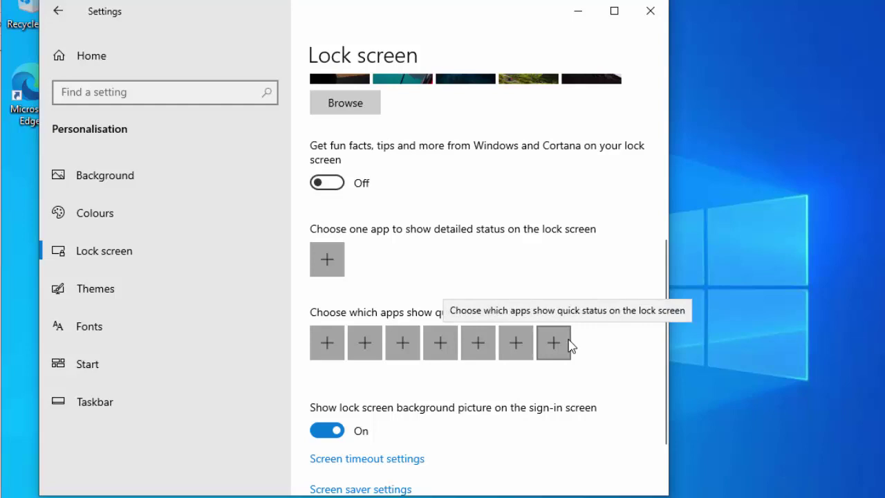
pyautogui.click(324, 431)
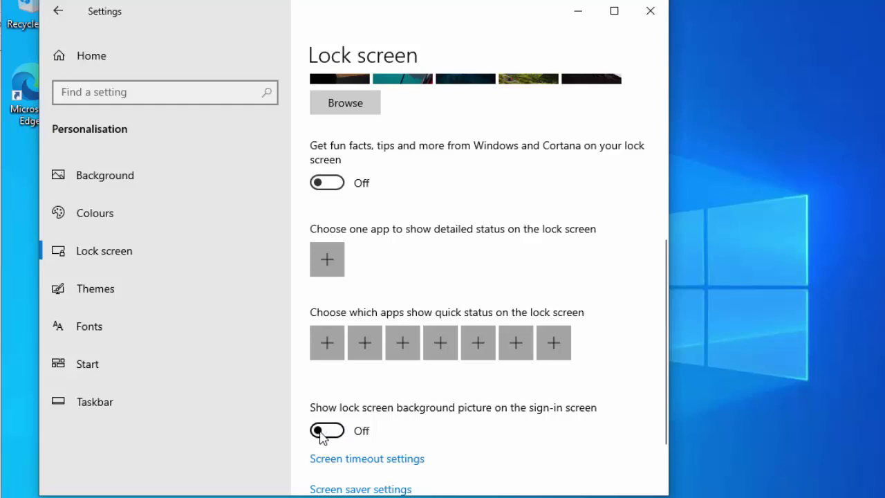
pyautogui.scroll(-2, 556, 328)
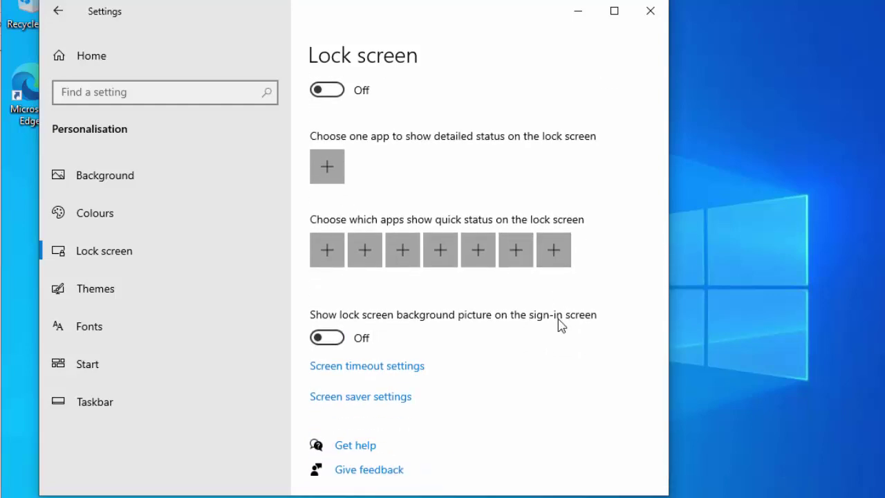
# Turn off "Show suggestions occasionally in Start" in the Start personalisation settings and close Settings.
pyautogui.click(88, 371)
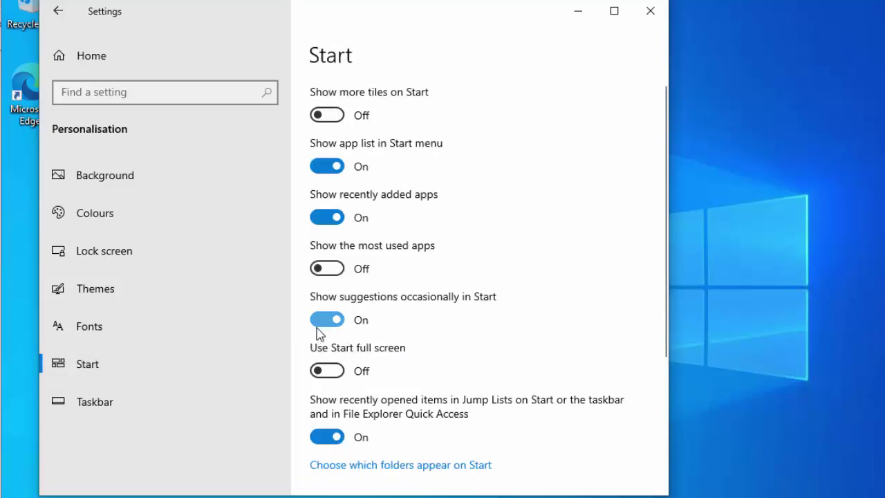
pyautogui.click(326, 329)
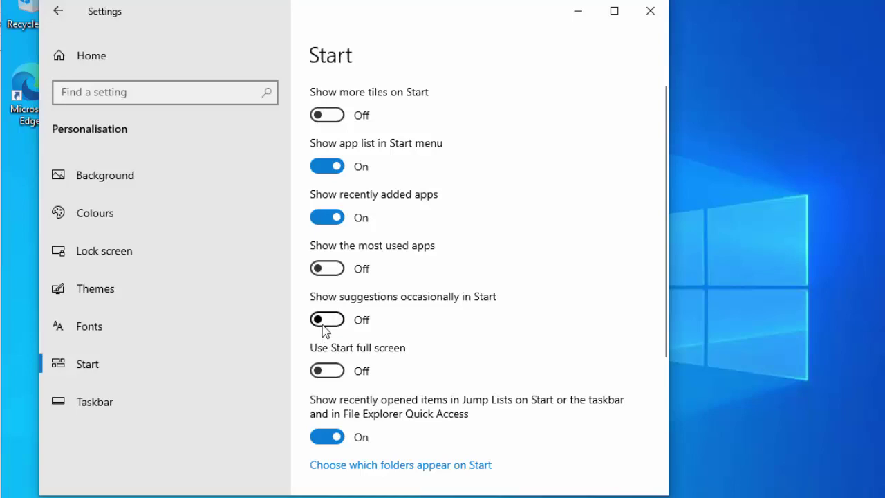
pyautogui.click(651, 11)
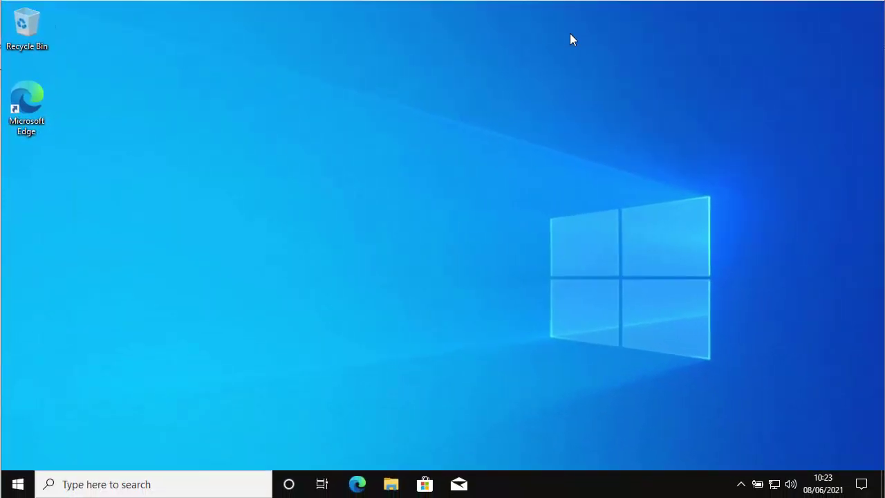
# Open Control Panel and show its items as large icons.
pyautogui.click(24, 483)
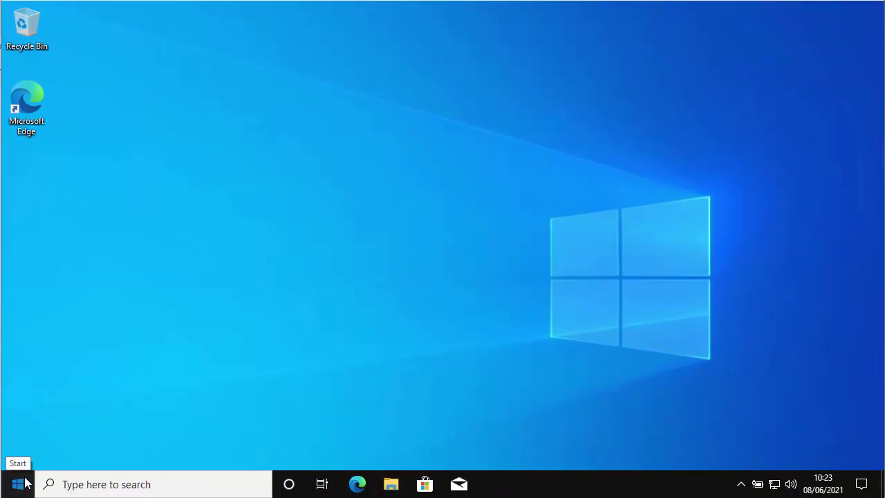
pyautogui.write('control')
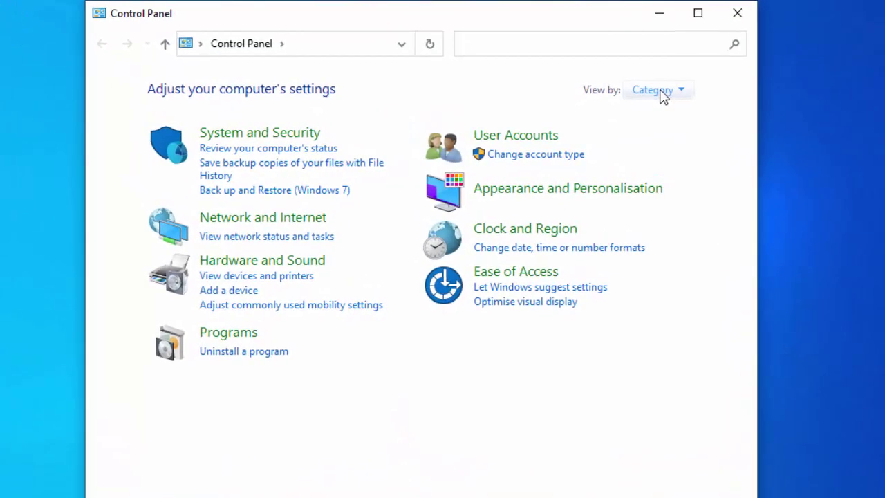
pyautogui.click(667, 92)
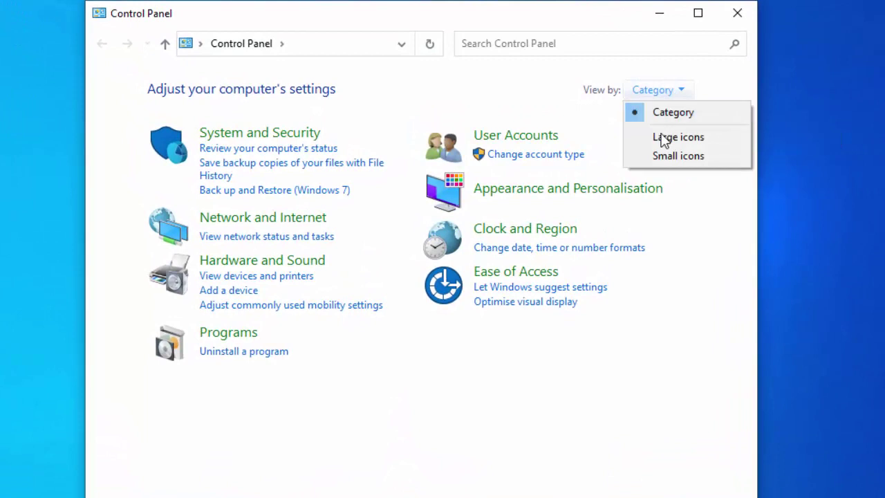
pyautogui.click(649, 81)
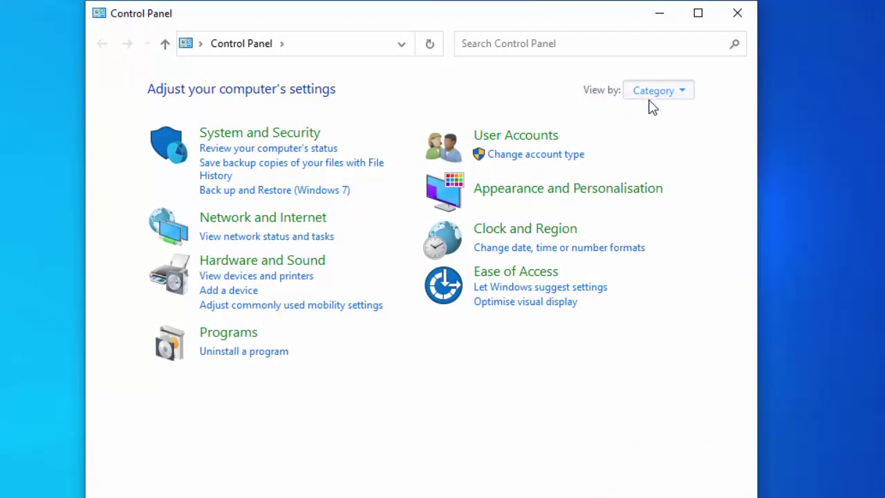
pyautogui.click(650, 96)
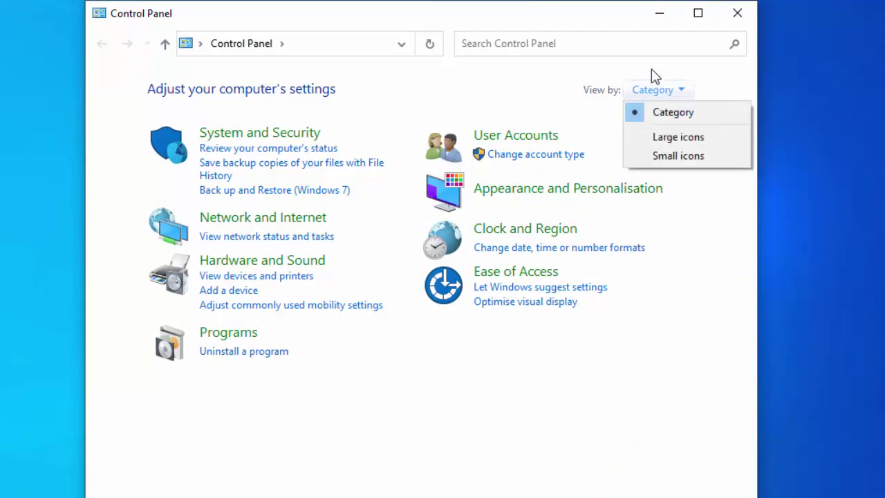
pyautogui.click(657, 89)
pyautogui.click(682, 92)
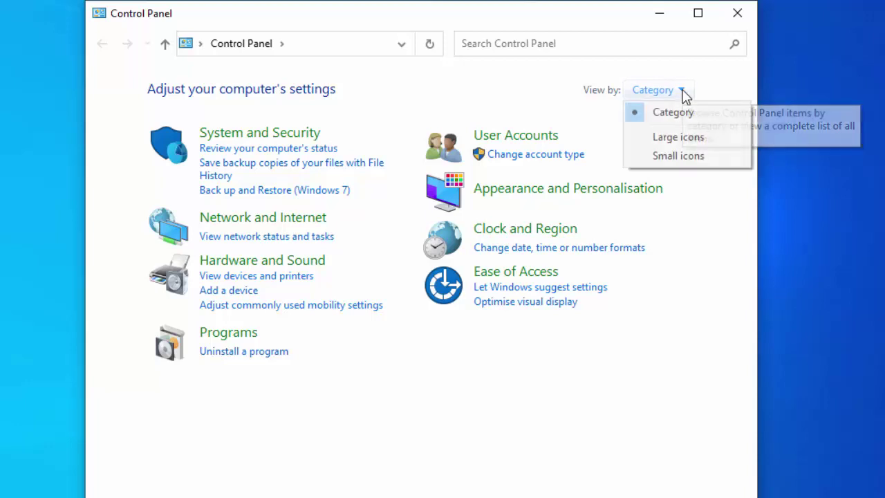
pyautogui.click(682, 135)
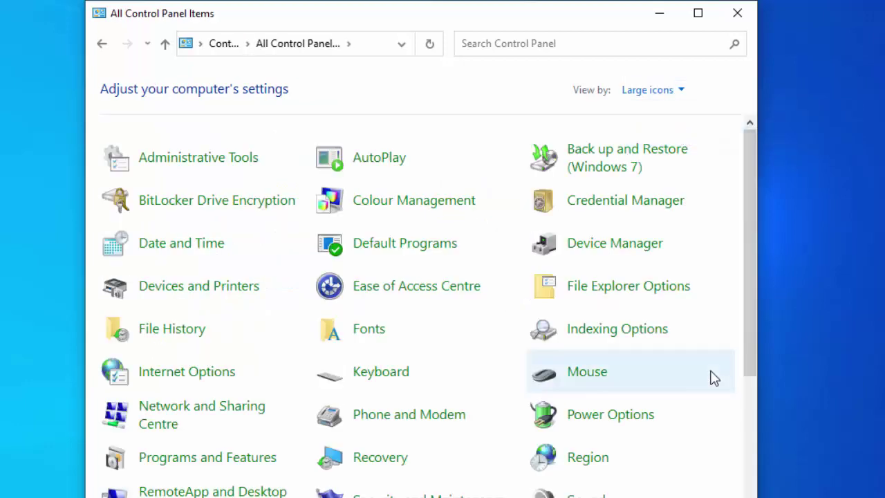
# Open the Performance settings from the advanced system settings of the System item in Control Panel.
pyautogui.scroll(-5, 714, 377)
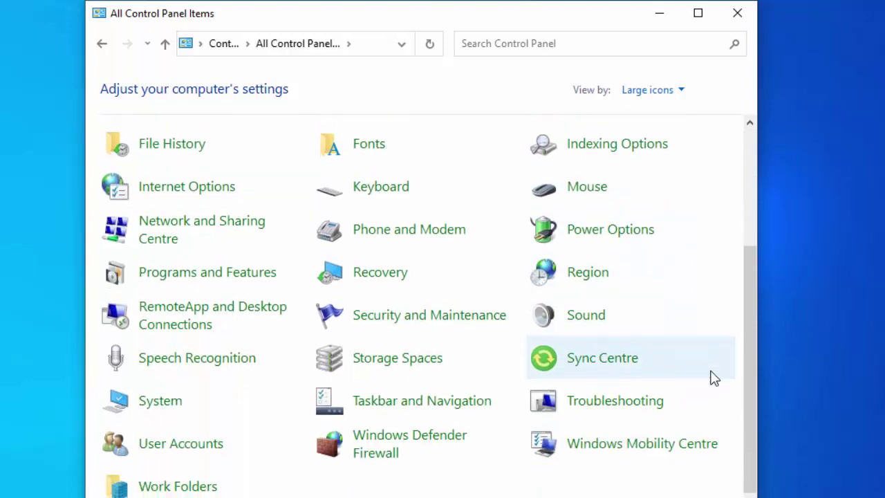
pyautogui.rightClick(144, 408)
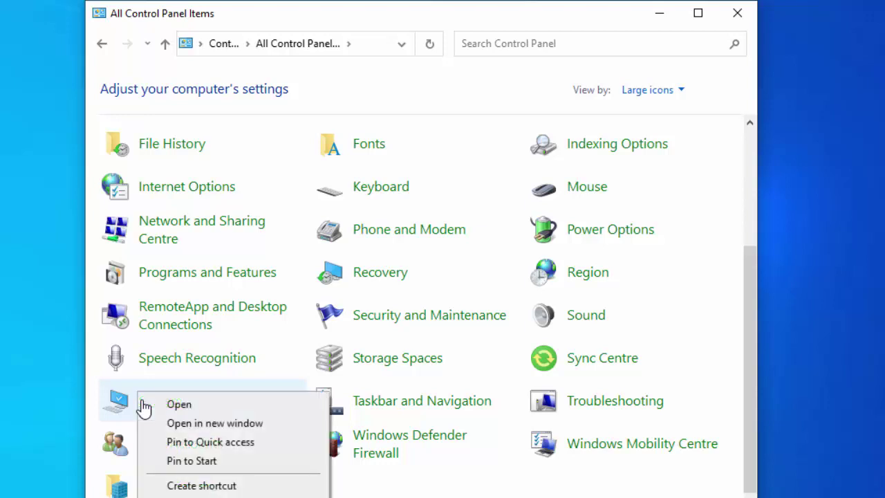
pyautogui.click(207, 407)
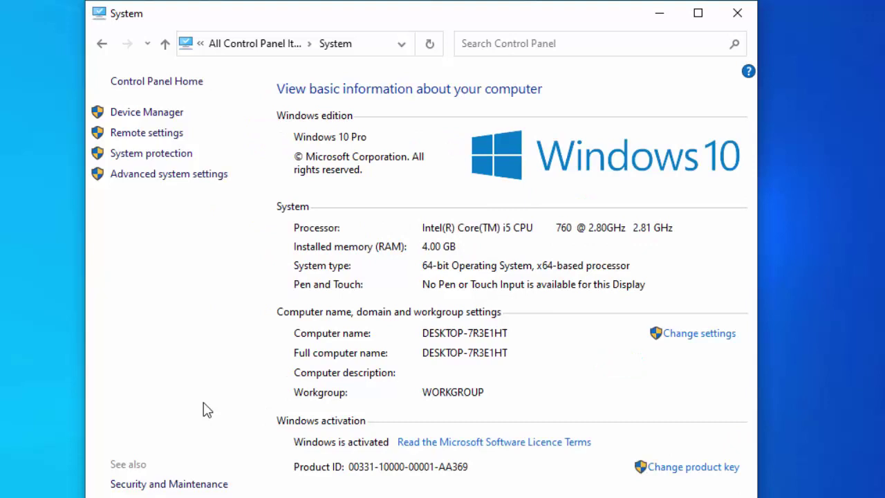
pyautogui.click(180, 181)
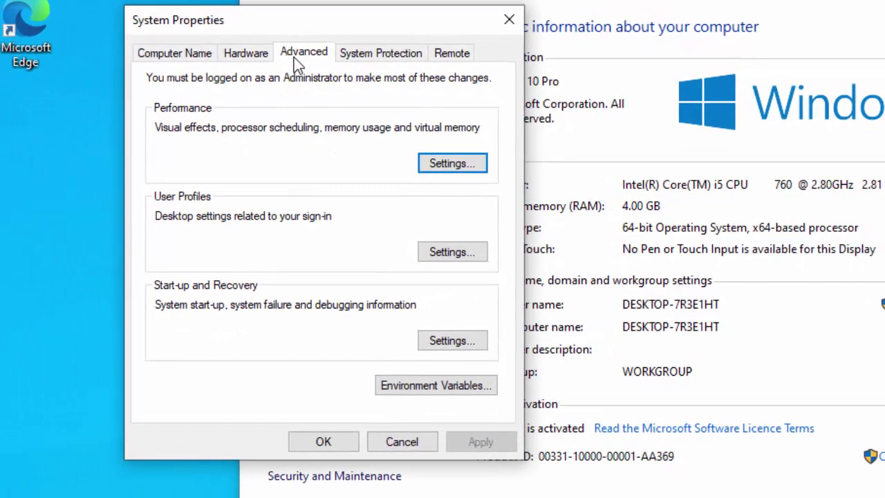
pyautogui.click(455, 165)
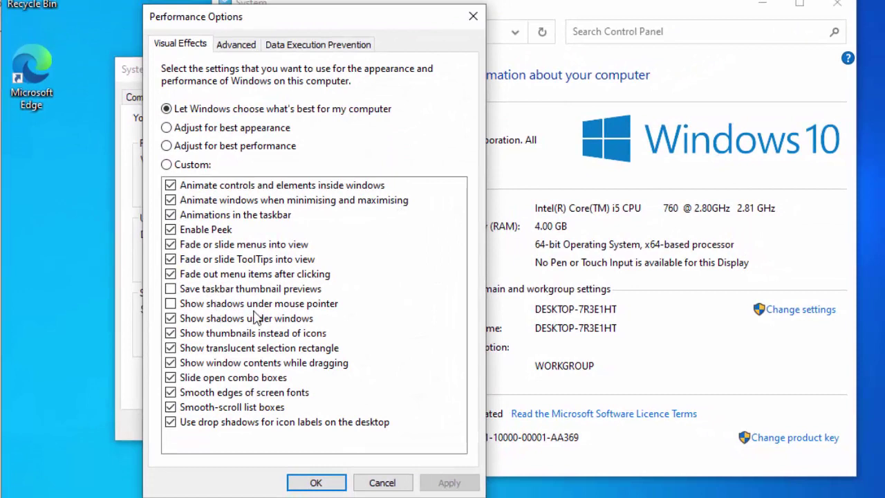
# Turn off the control, window and taskbar animations, Enable Peek, and the fade or slide effects for menus, ToolTips and clicked menu items.
pyautogui.click(170, 187)
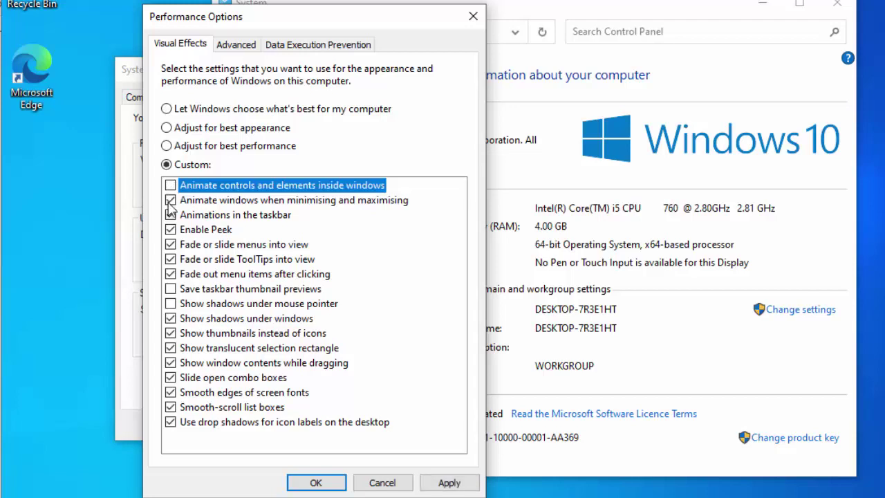
pyautogui.click(169, 201)
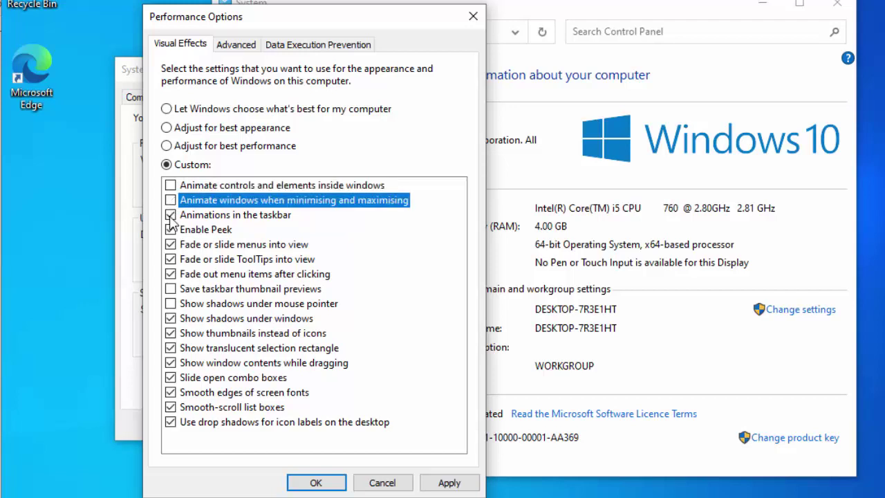
pyautogui.click(171, 216)
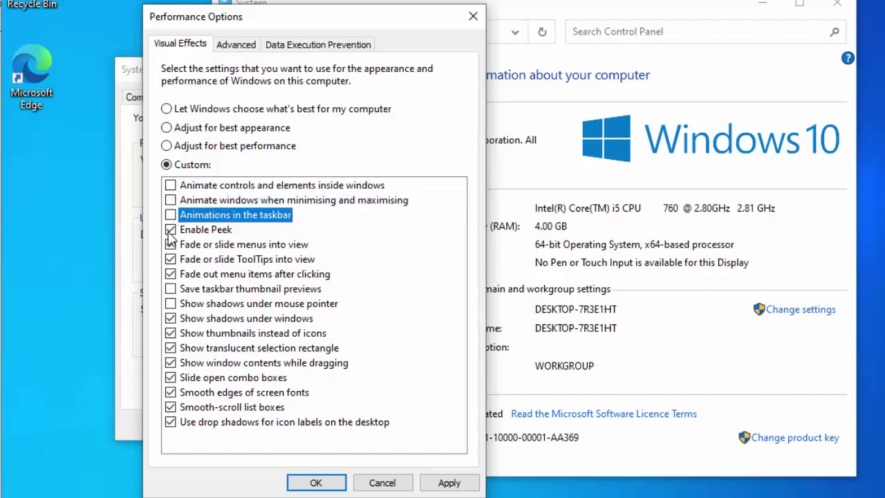
pyautogui.click(171, 232)
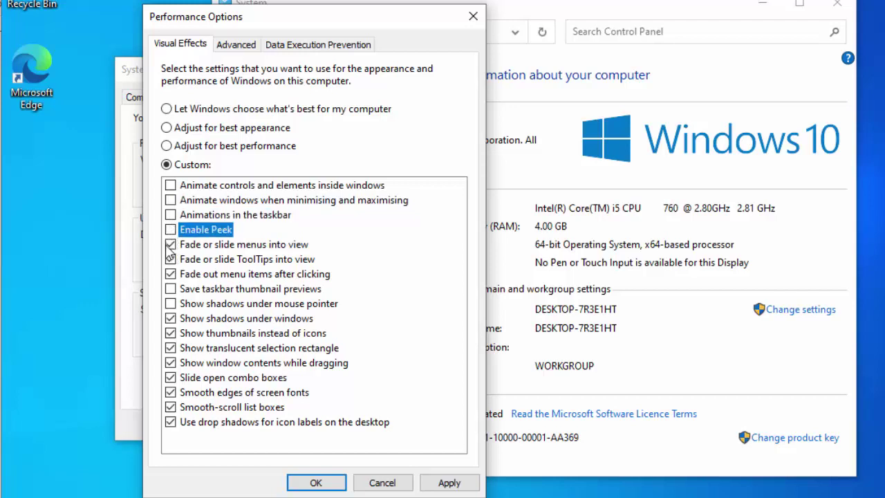
pyautogui.click(171, 245)
pyautogui.click(171, 259)
pyautogui.click(170, 274)
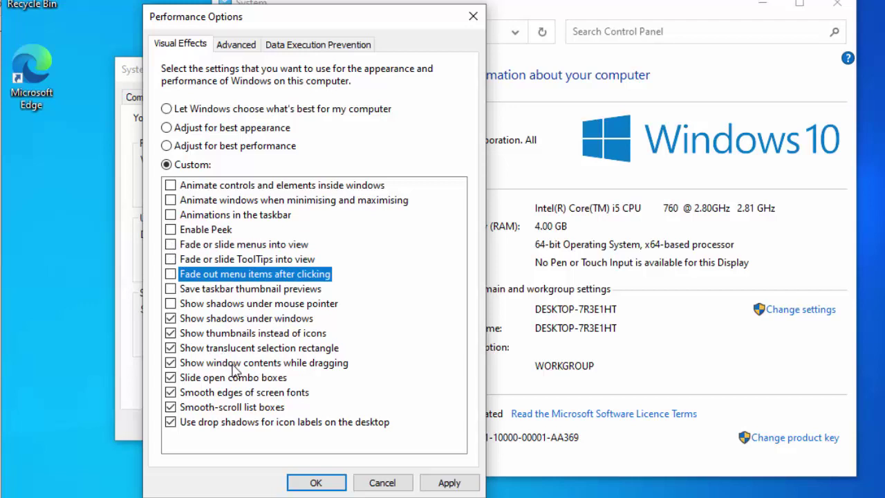
# Turn off sliding combo boxes, window contents while dragging and smooth-scroll list boxes, then apply the visual effects and close System Properties.
pyautogui.click(170, 379)
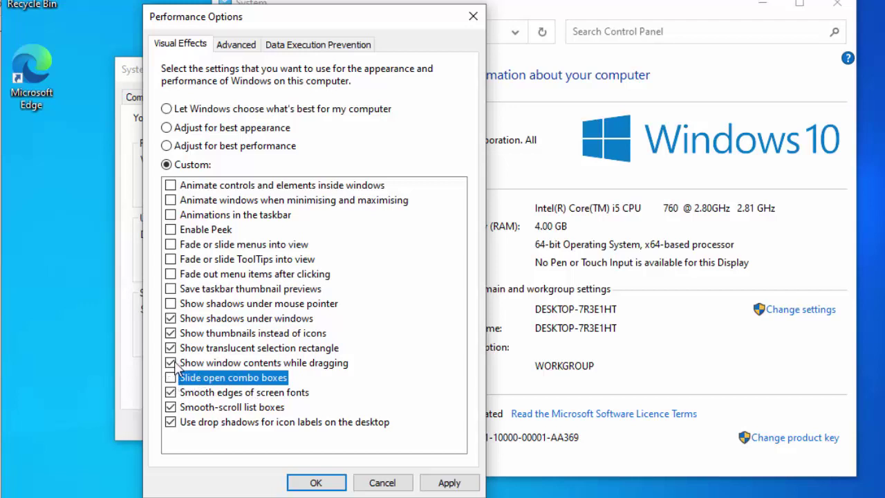
pyautogui.click(171, 364)
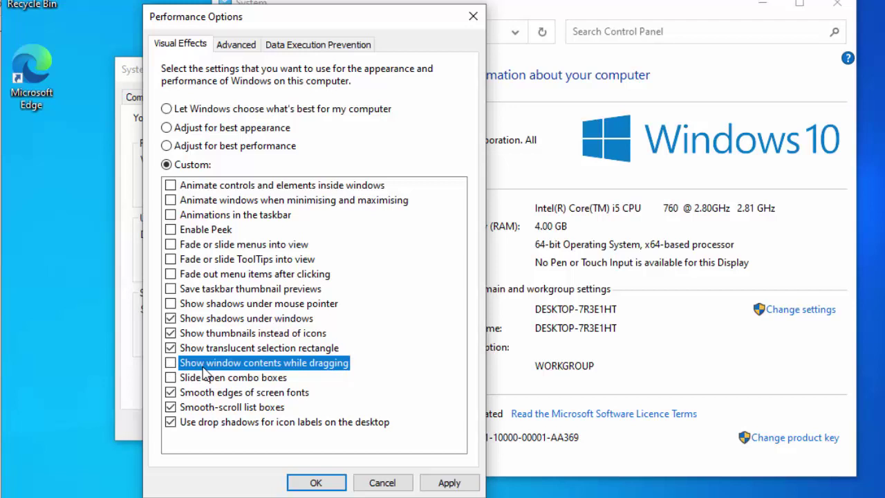
pyautogui.click(171, 407)
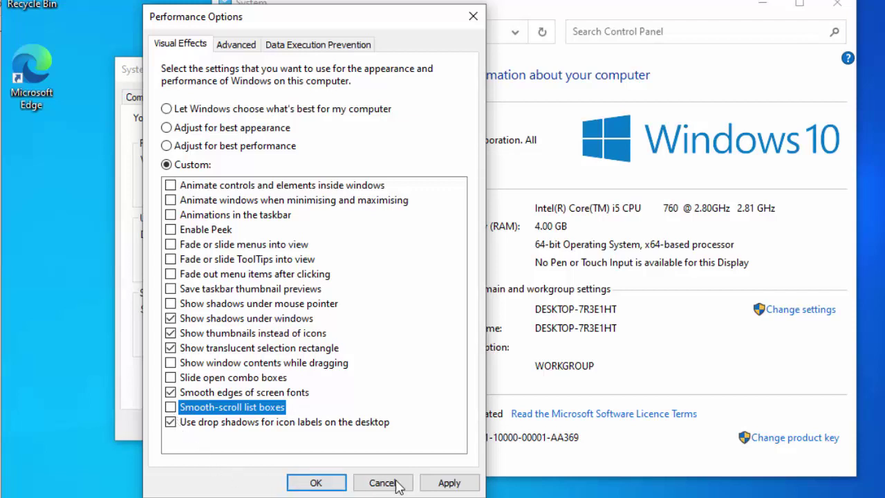
pyautogui.click(461, 488)
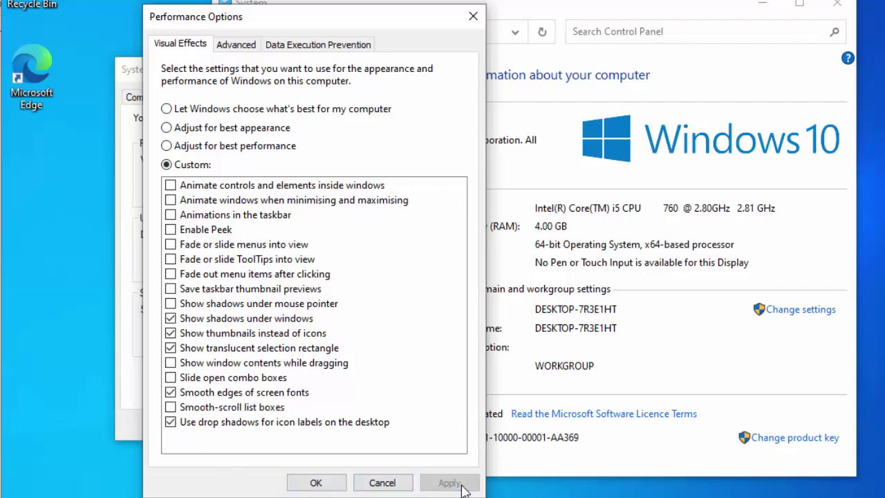
pyautogui.click(310, 483)
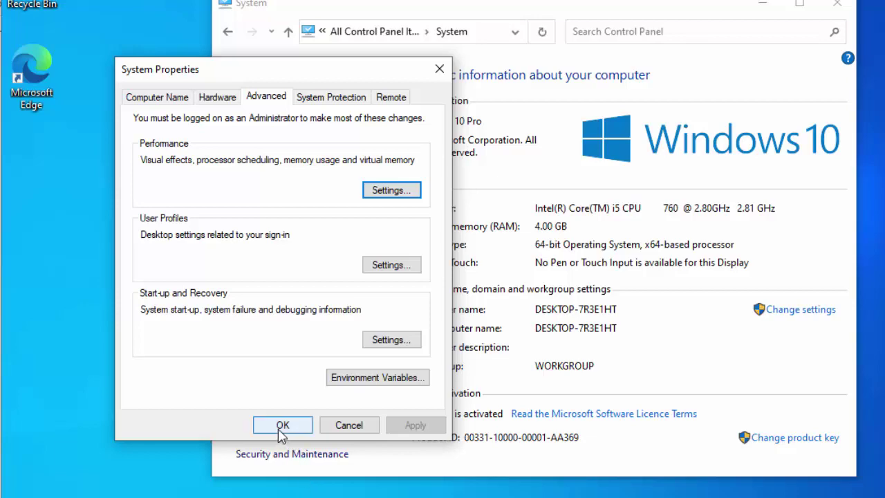
pyautogui.click(282, 426)
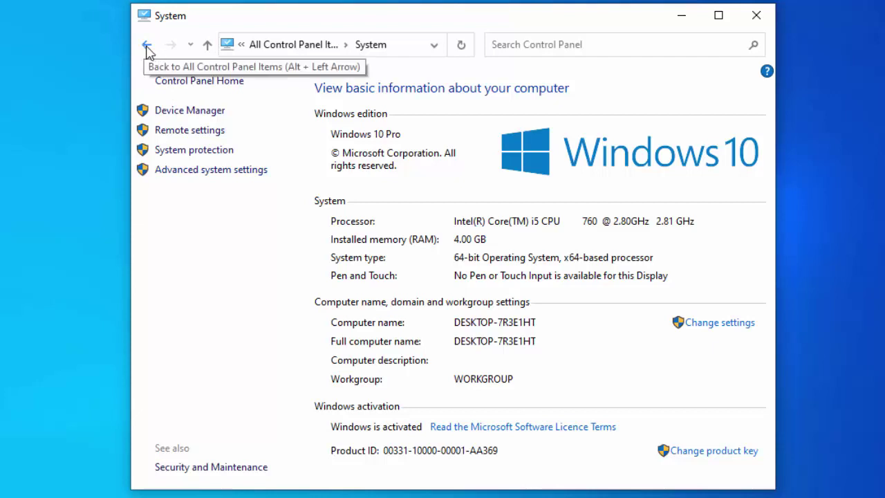
# Return to all Control Panel items, open the Sound settings and turn off "Play Windows Start-up sound".
pyautogui.click(146, 46)
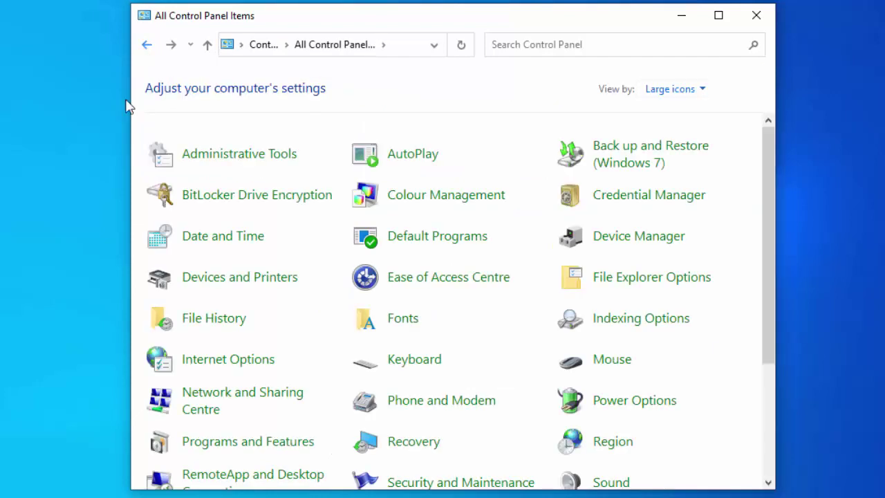
pyautogui.scroll(-1, 540, 378)
pyautogui.scroll(-5, 541, 378)
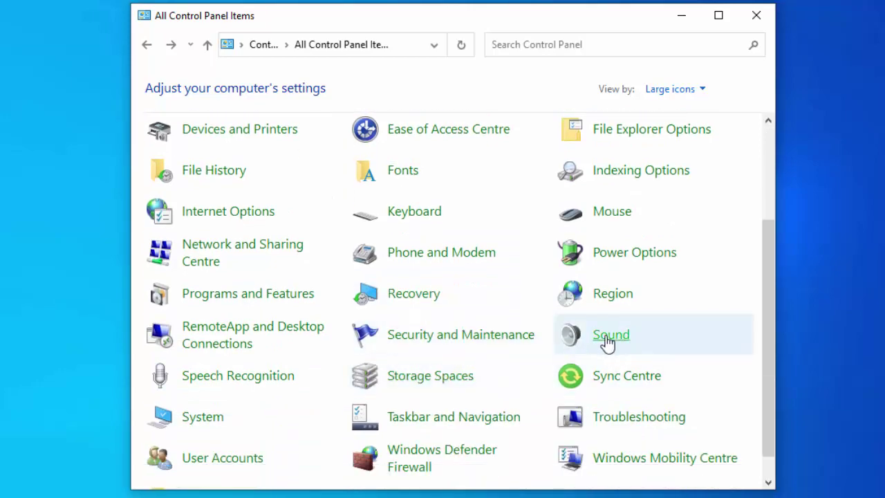
pyautogui.click(609, 339)
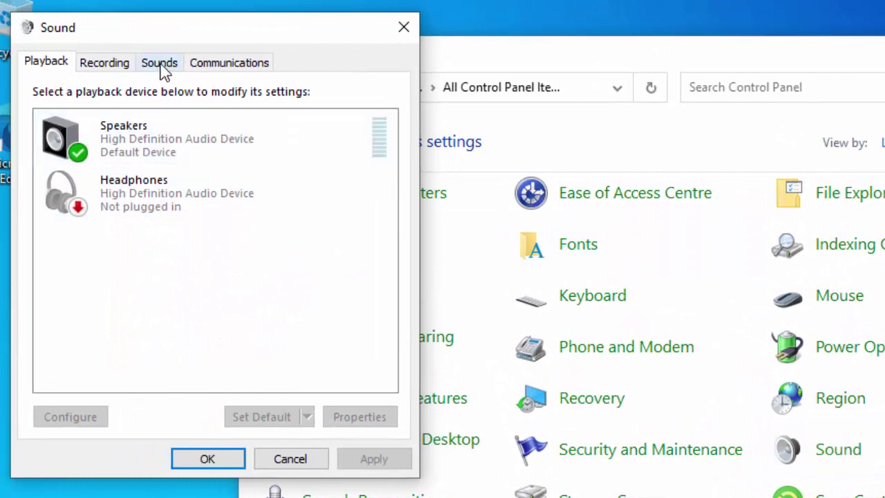
pyautogui.click(161, 63)
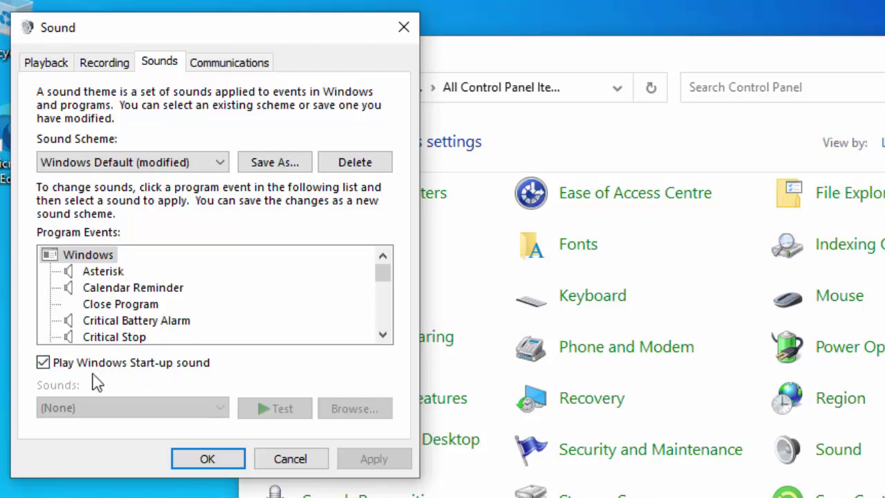
pyautogui.click(43, 364)
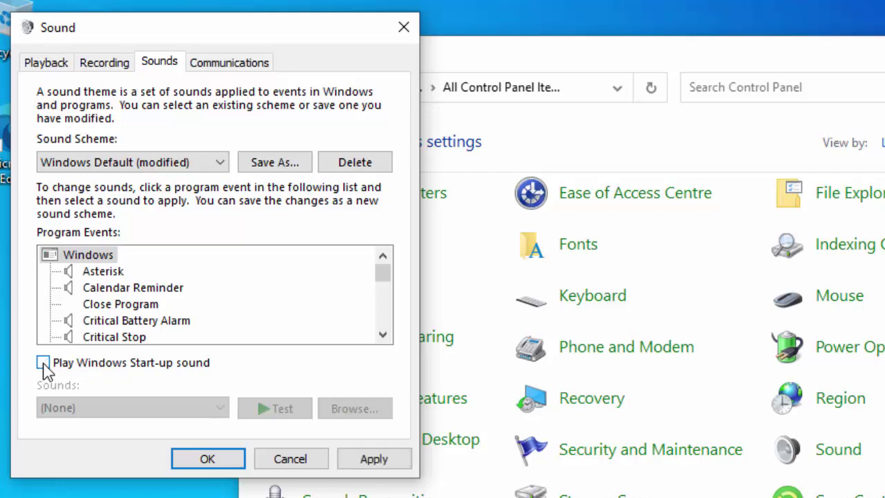
# Set the System Notification event's sound to (None), apply the sound settings and close Control Panel.
pyautogui.moveTo(384, 335); pyautogui.dragTo(385, 339)
pyautogui.moveTo(385, 256); pyautogui.dragTo(385, 256)
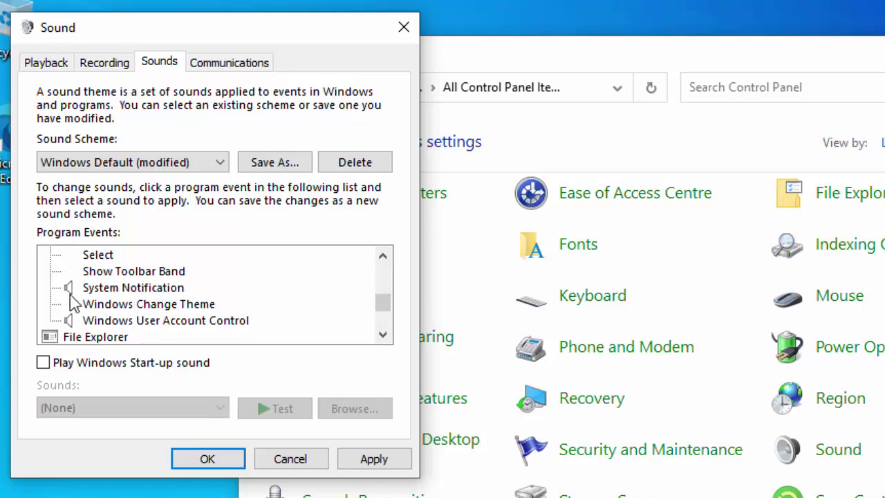
pyautogui.click(109, 289)
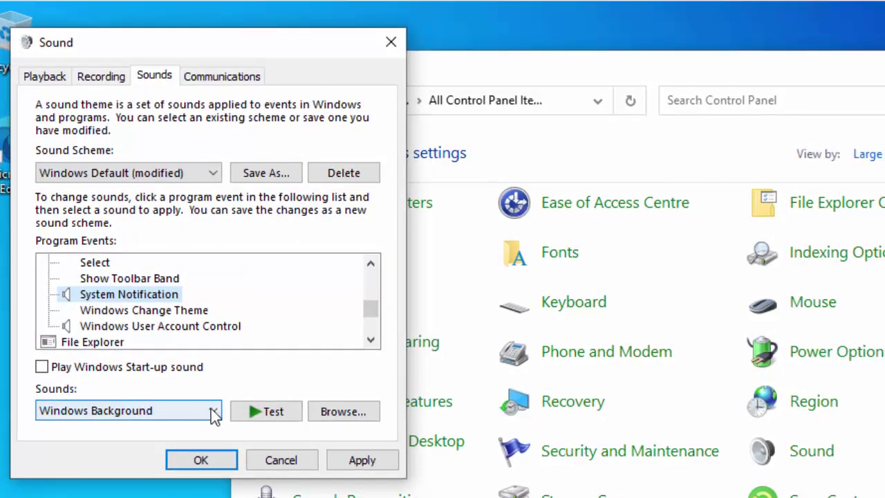
pyautogui.click(216, 413)
pyautogui.moveTo(211, 328); pyautogui.dragTo(228, 84)
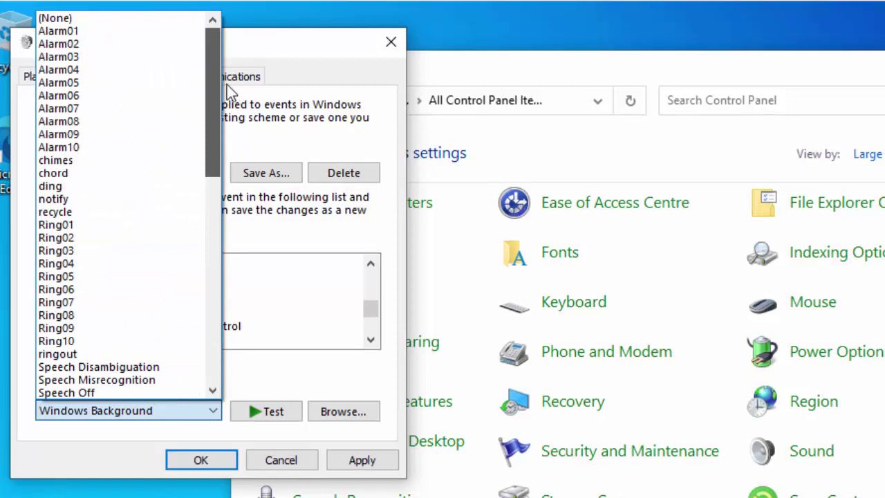
pyautogui.click(111, 18)
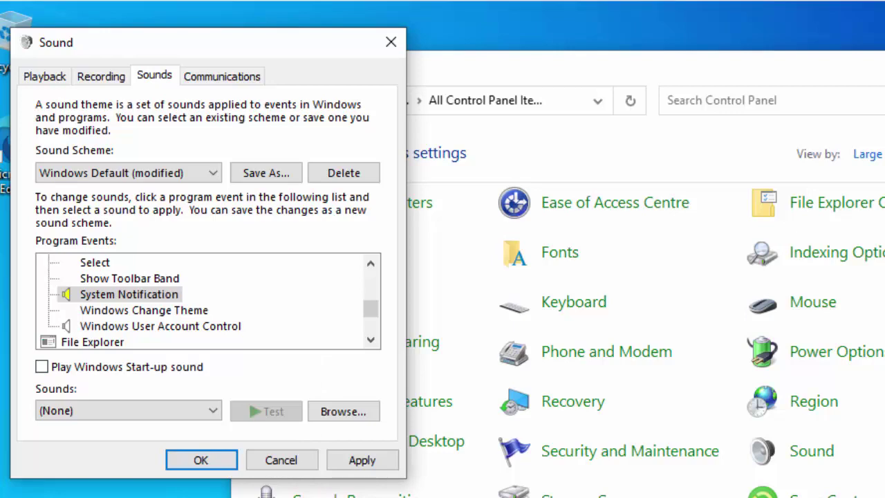
pyautogui.click(372, 468)
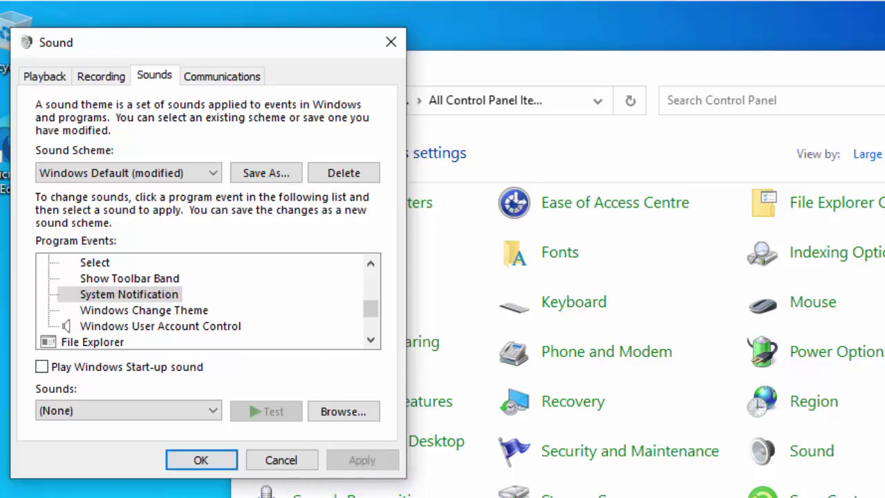
pyautogui.click(201, 460)
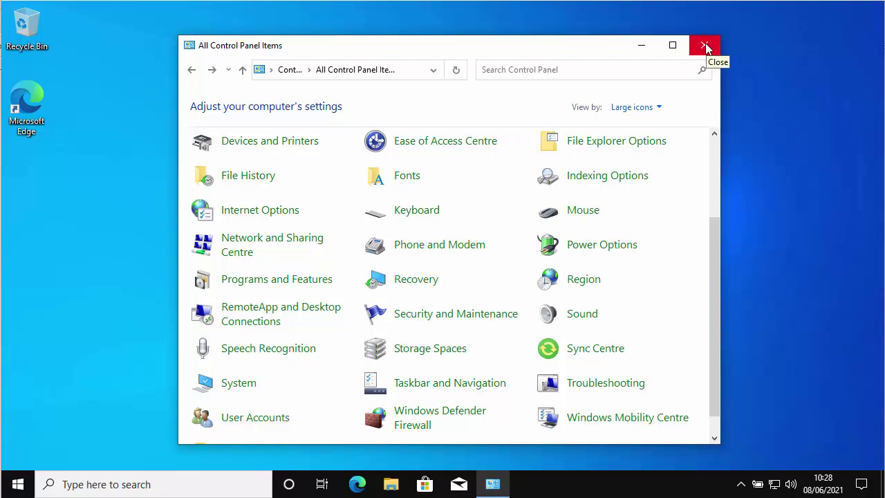
pyautogui.click(705, 47)
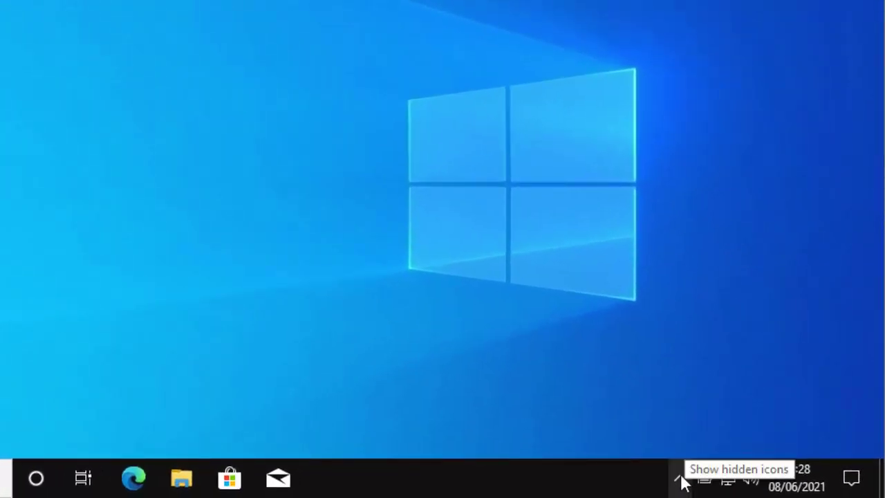
# Open the OneDrive settings, turn off "Start OneDrive automatically when I sign in to Windows" and confirm the change.
pyautogui.click(681, 482)
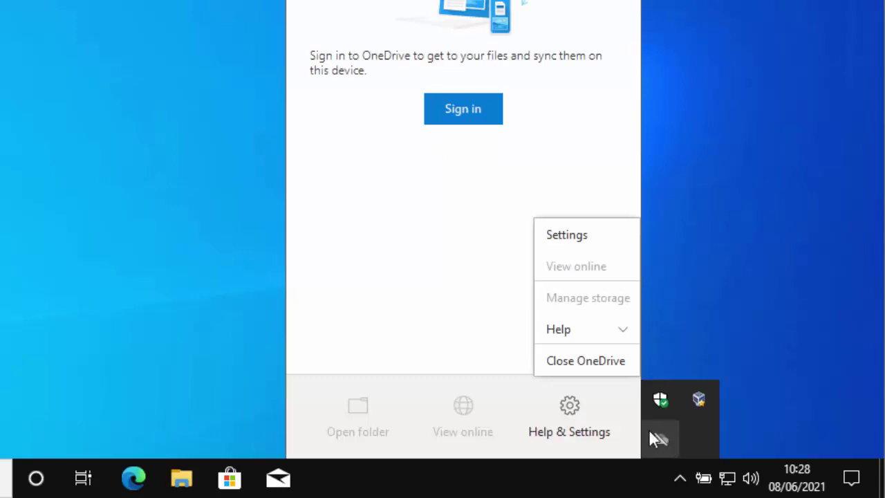
pyautogui.click(581, 236)
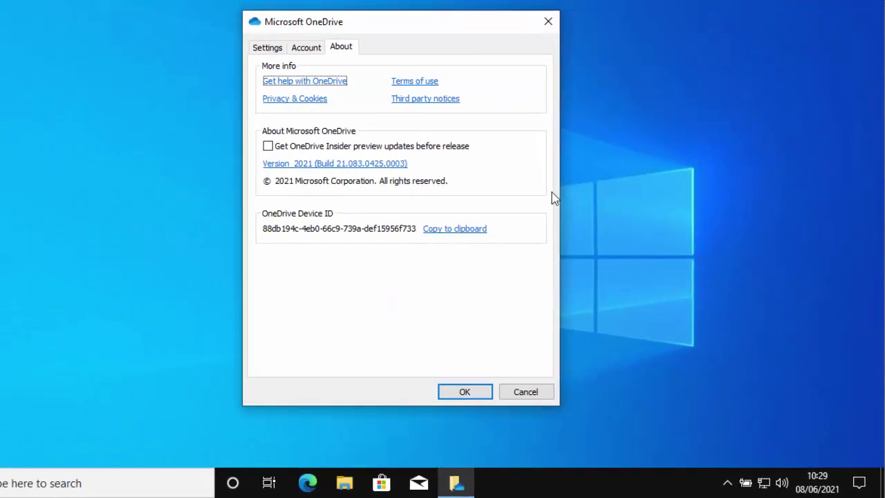
pyautogui.click(269, 50)
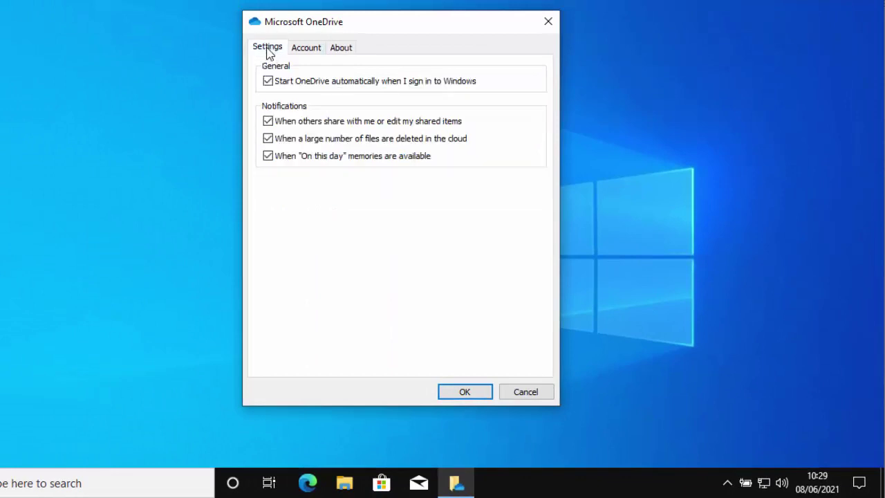
pyautogui.click(268, 81)
pyautogui.click(464, 392)
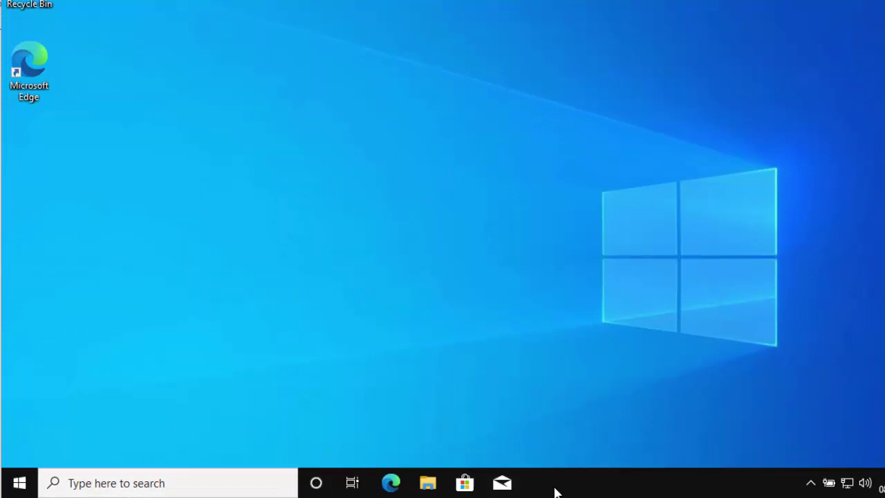
# Hide the search box, the Cortana button and the Task View button from the taskbar.
pyautogui.rightClick(319, 486)
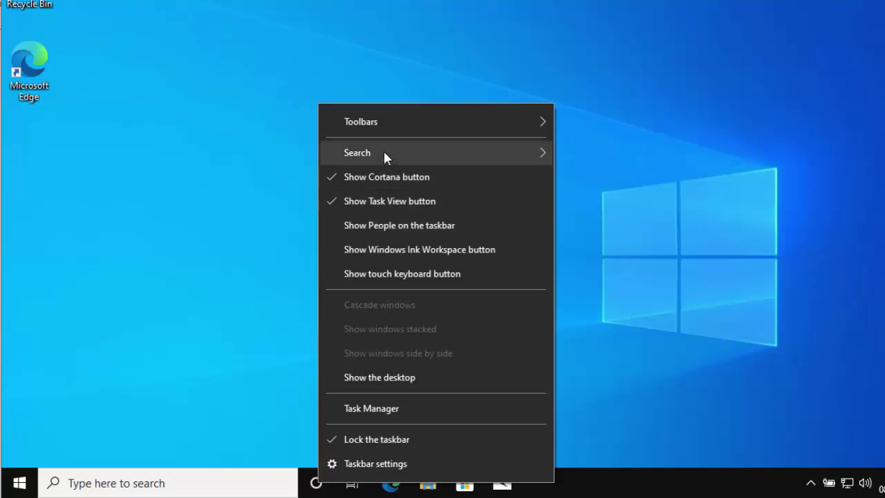
pyautogui.moveTo(399, 154)
pyautogui.click(607, 155)
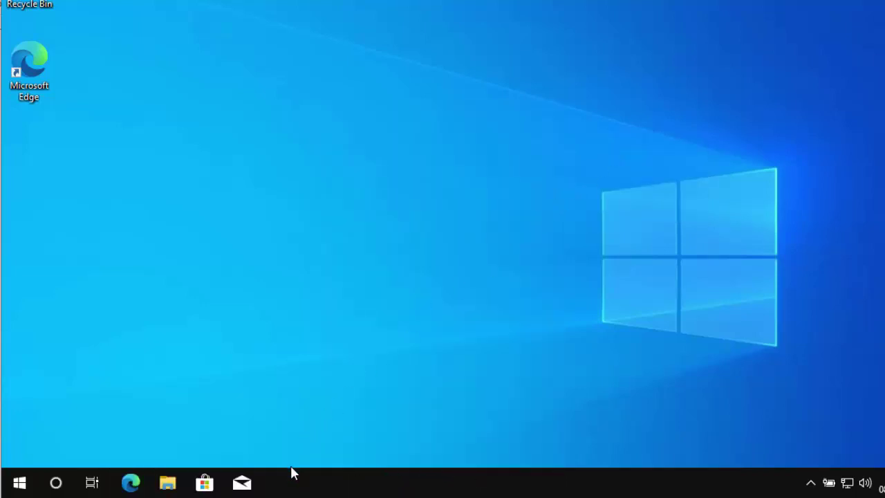
pyautogui.rightClick(59, 487)
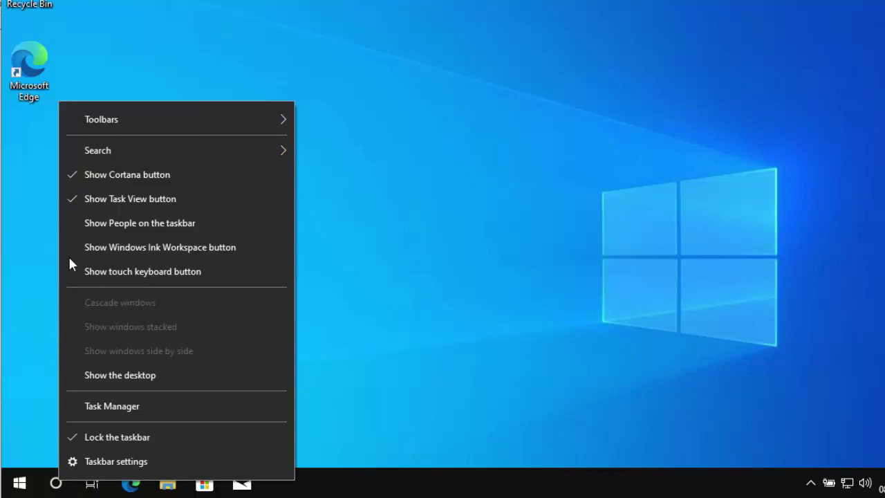
pyautogui.click(101, 181)
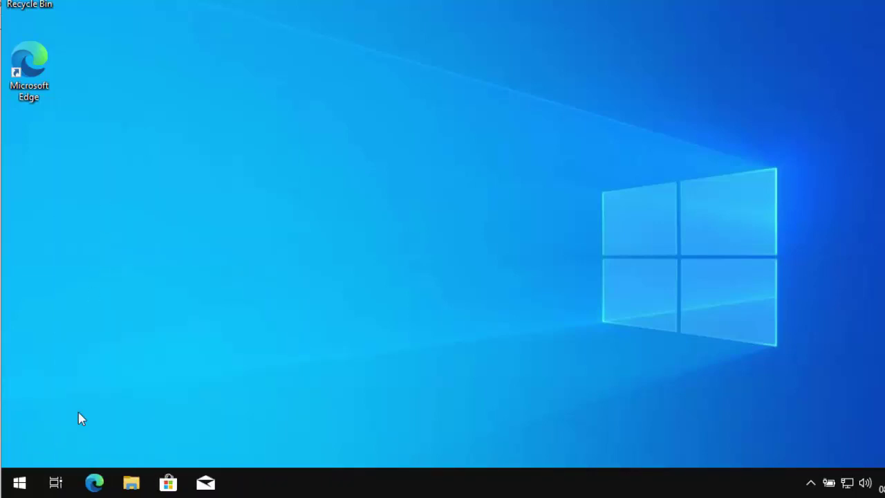
pyautogui.rightClick(58, 489)
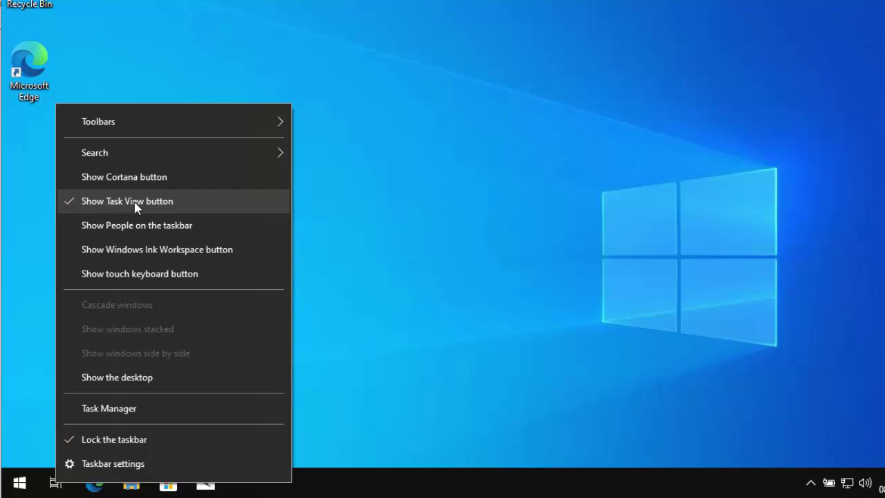
pyautogui.click(152, 208)
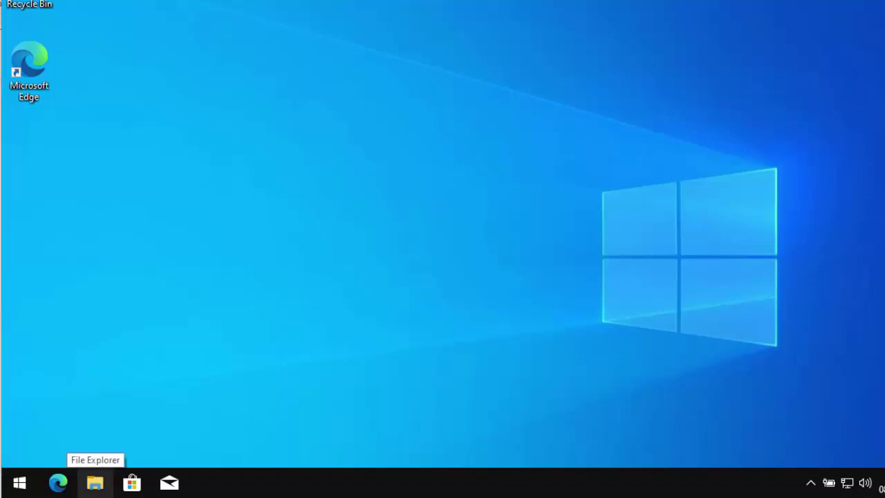
# Open the Privacy category in Windows Settings.
pyautogui.click(19, 487)
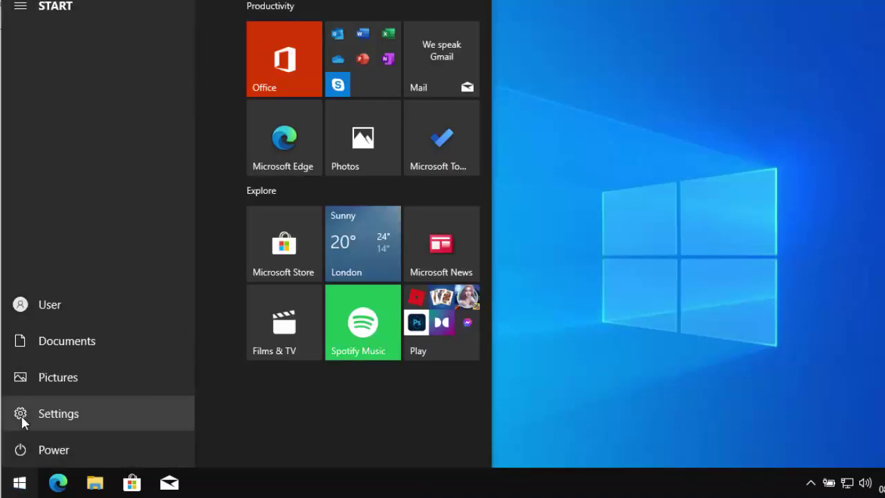
pyautogui.click(23, 419)
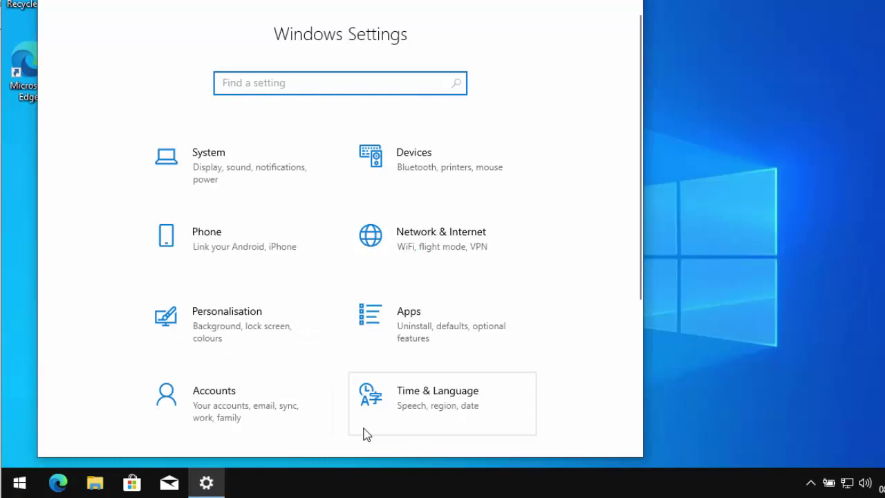
pyautogui.scroll(-3, 442, 361)
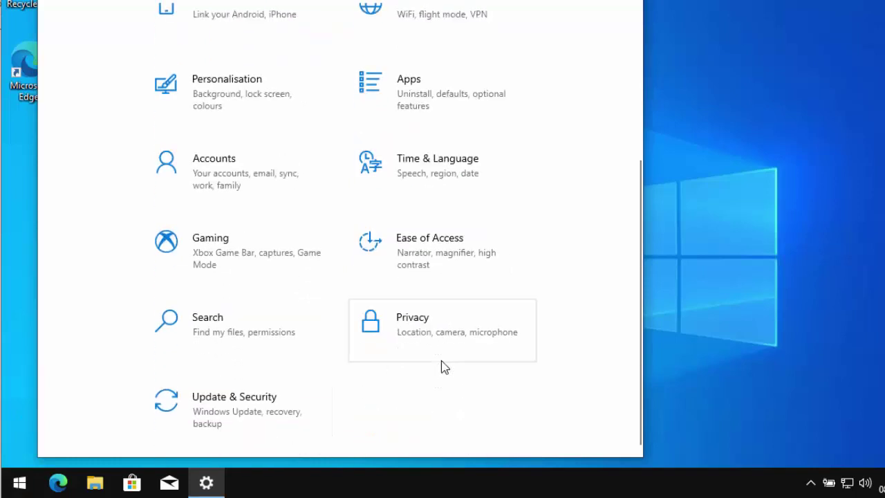
pyautogui.click(424, 328)
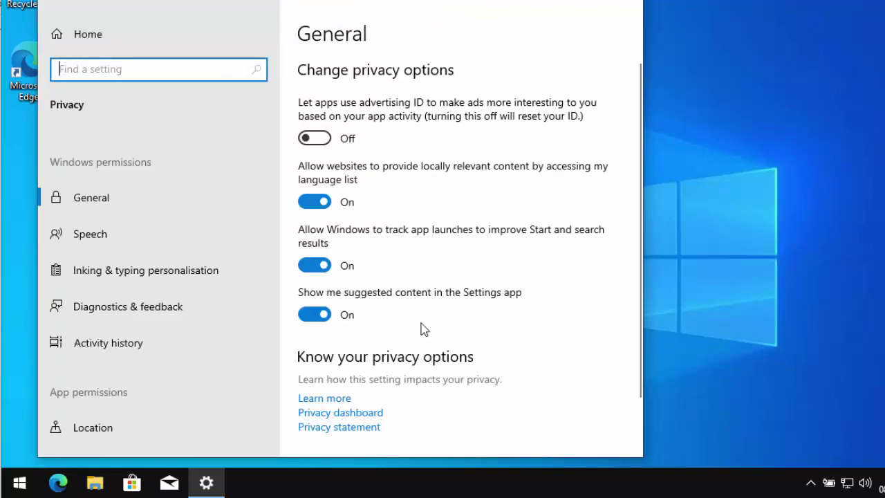
# In the Diagnostics & feedback privacy settings, set how often Windows should ask for feedback to Never.
pyautogui.click(102, 311)
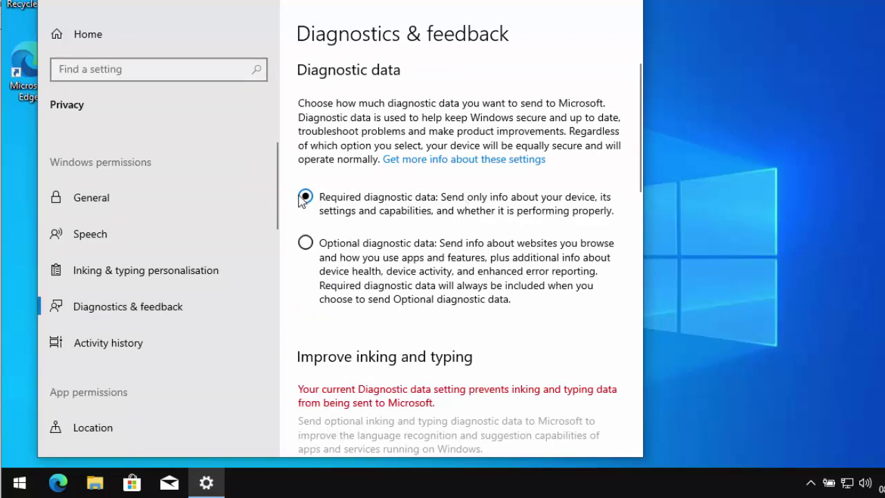
pyautogui.scroll(-2, 554, 327)
pyautogui.scroll(-3, 553, 326)
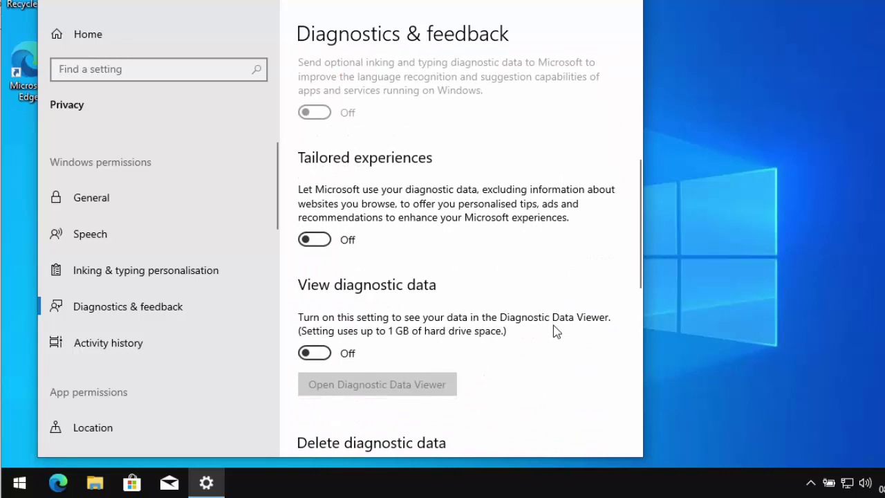
pyautogui.scroll(-1, 427, 239)
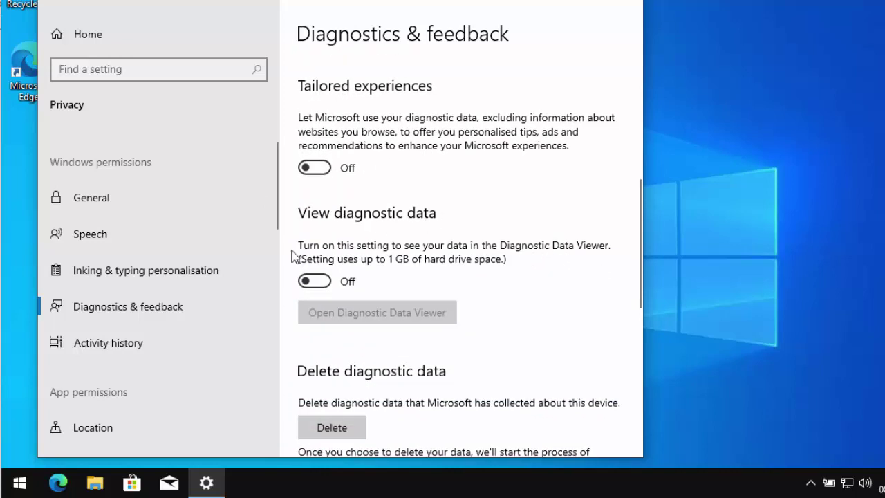
pyautogui.scroll(-5, 546, 299)
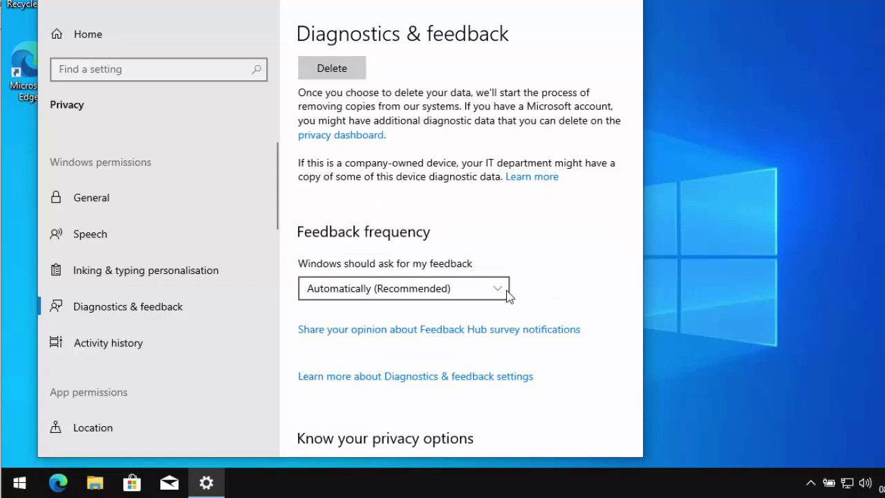
pyautogui.click(497, 291)
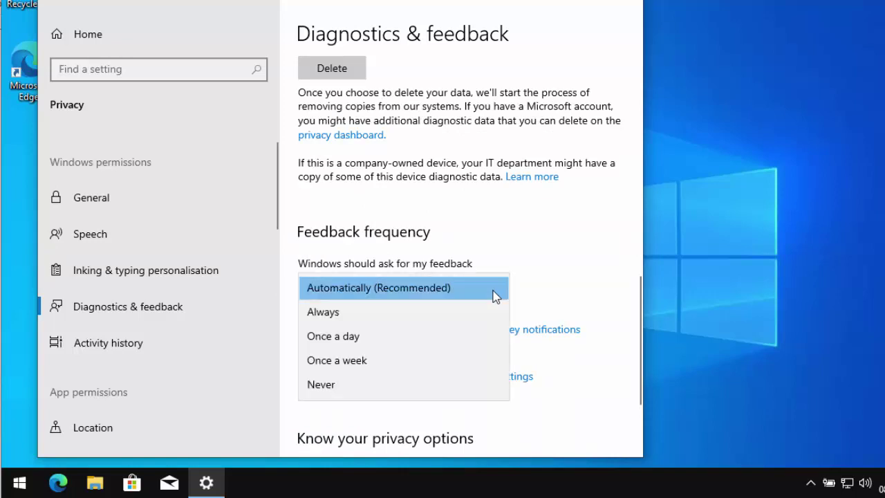
pyautogui.click(336, 384)
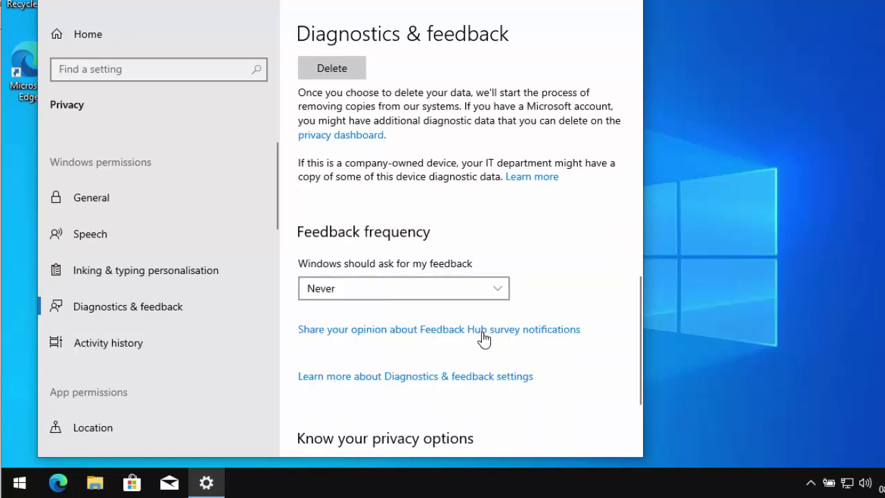
# In the General privacy options, turn off website access to the language list and suggested content in the Settings app.
pyautogui.scroll(-1, 582, 193)
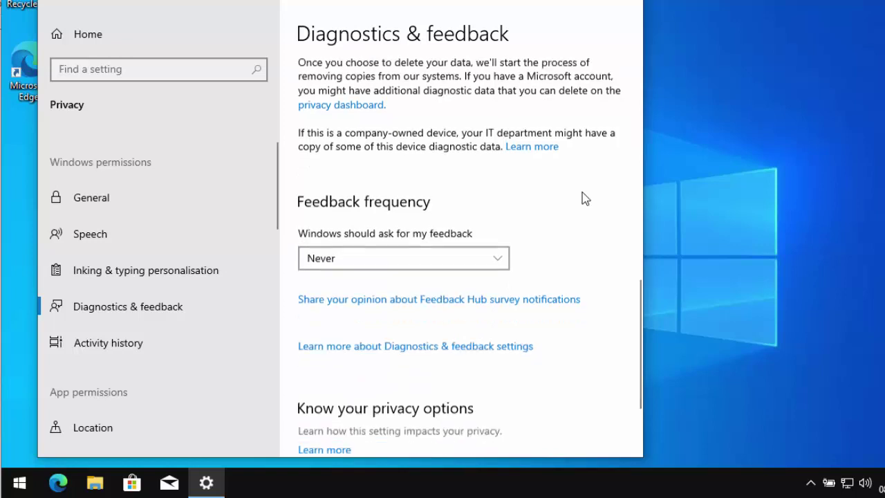
pyautogui.scroll(15, 582, 193)
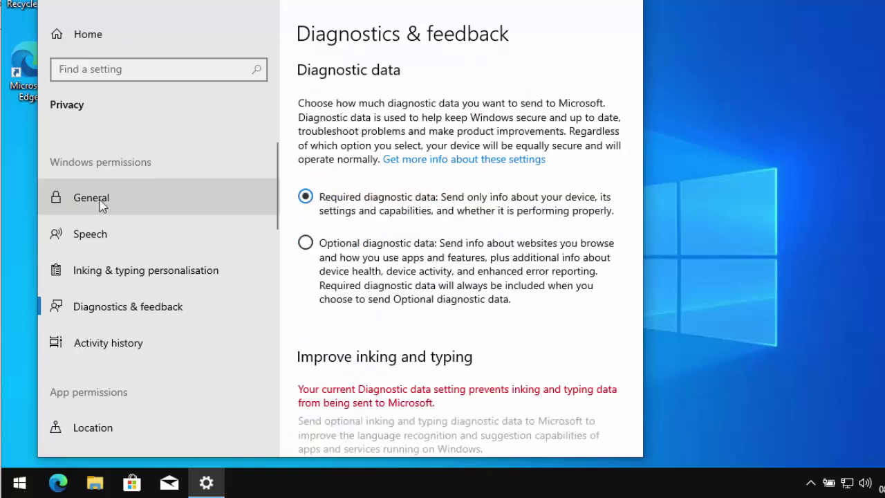
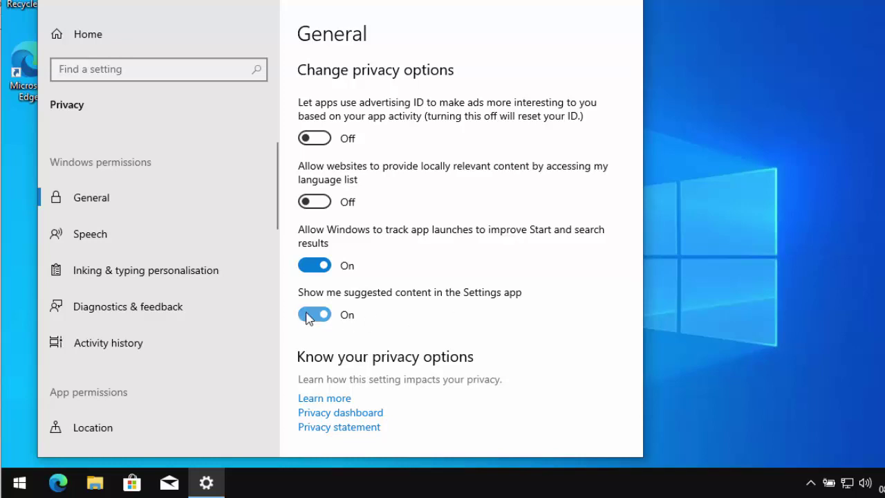
pyautogui.click(309, 317)
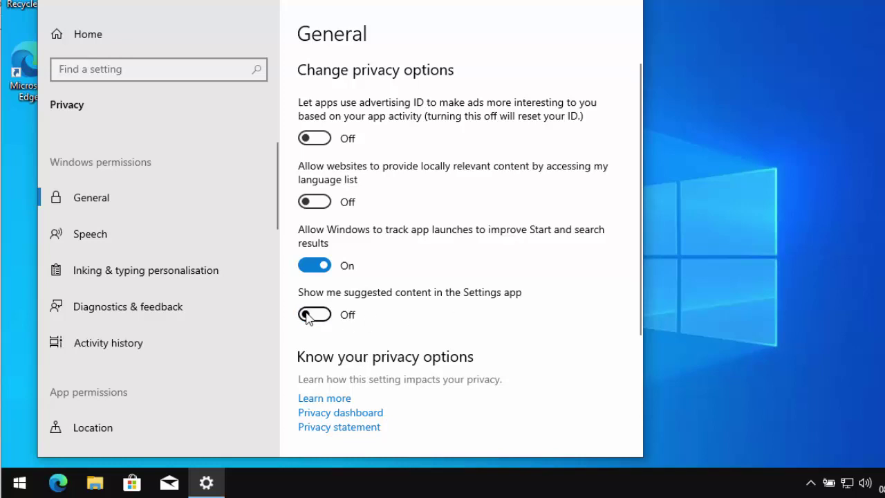
# Check the online speech recognition setting and turn off the personal dictionary under Inking & typing personalisation.
pyautogui.click(101, 237)
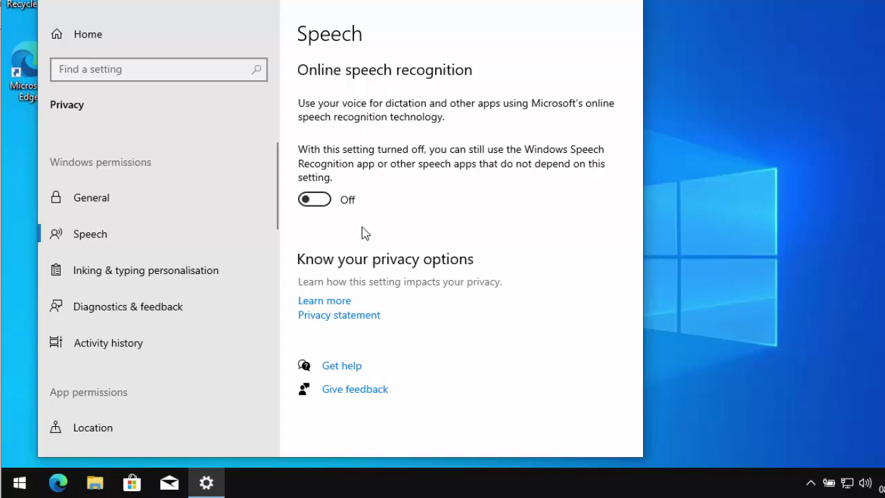
pyautogui.click(95, 275)
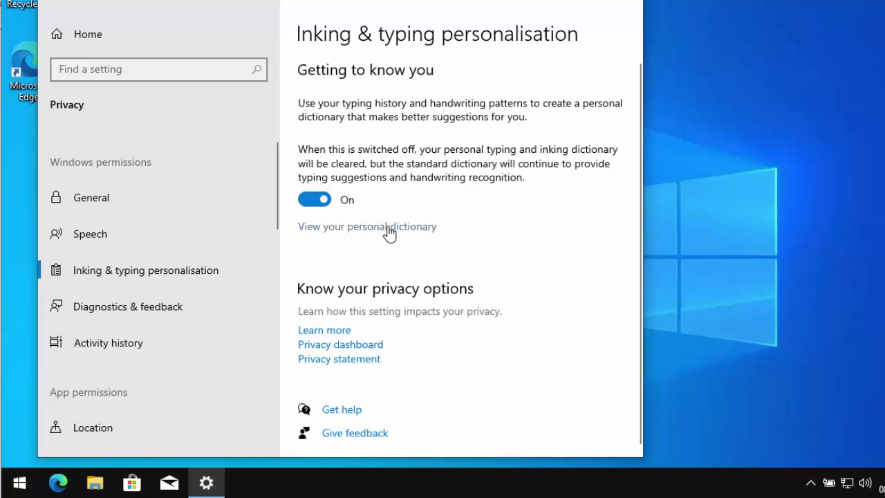
pyautogui.click(311, 202)
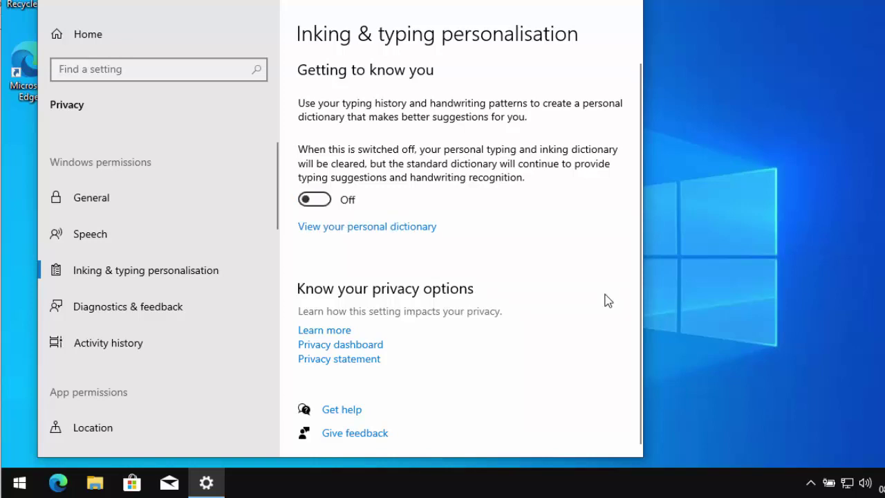
# Review the device and app location access on the Location privacy page, and close Settings.
pyautogui.scroll(-2, 165, 422)
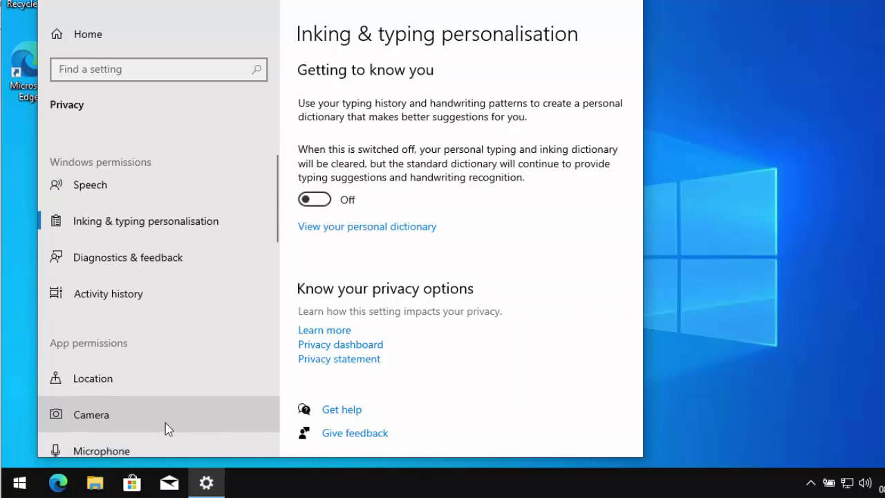
pyautogui.scroll(2, 165, 423)
pyautogui.click(125, 435)
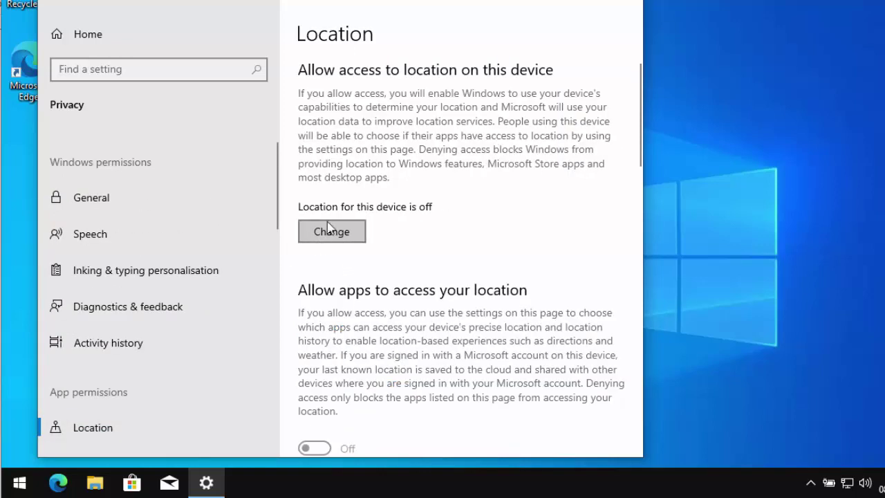
pyautogui.scroll(-2, 497, 223)
pyautogui.scroll(-1, 500, 228)
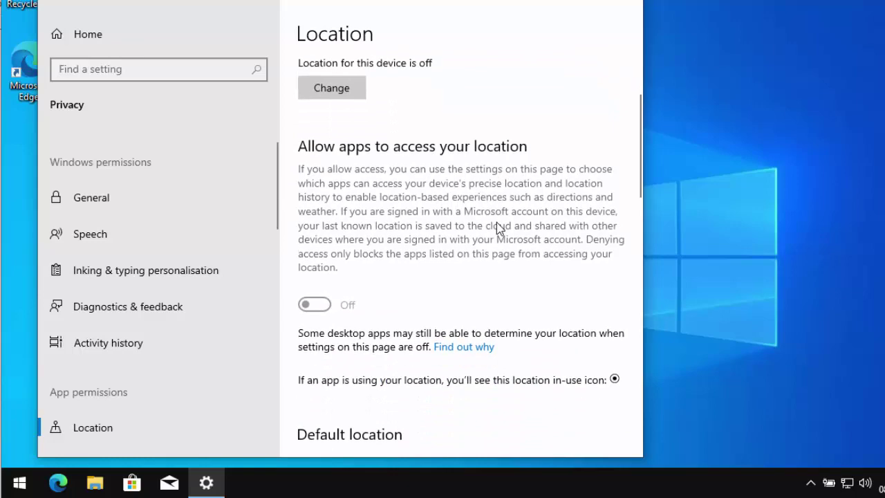
pyautogui.scroll(3, 500, 228)
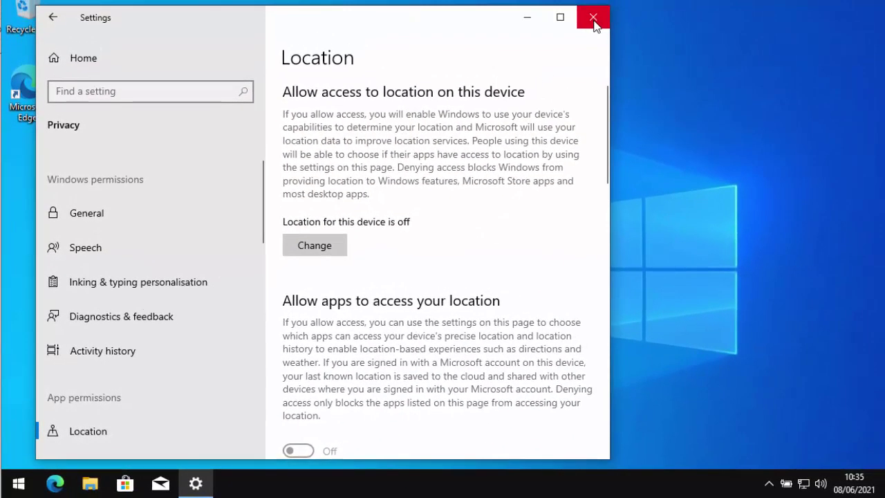
pyautogui.click(594, 19)
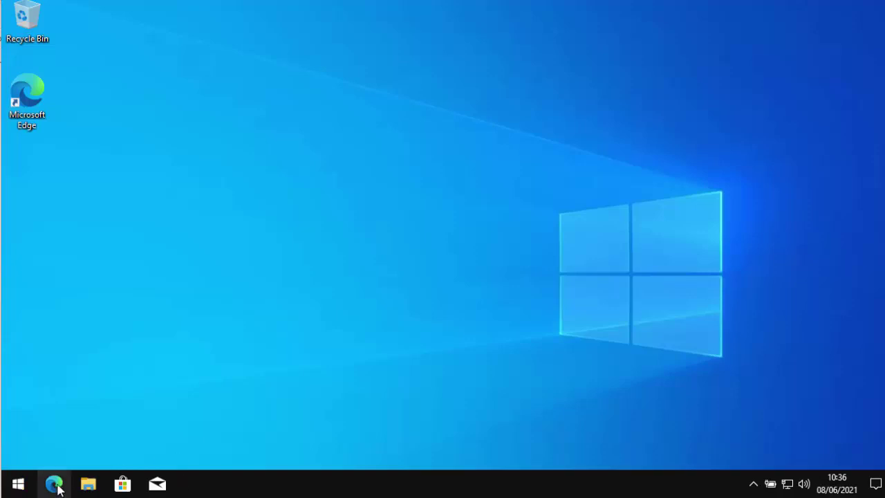
# Open Microsoft Edge and go to ccleaner.com/ccleaner/builds.
pyautogui.doubleClick(25, 94)
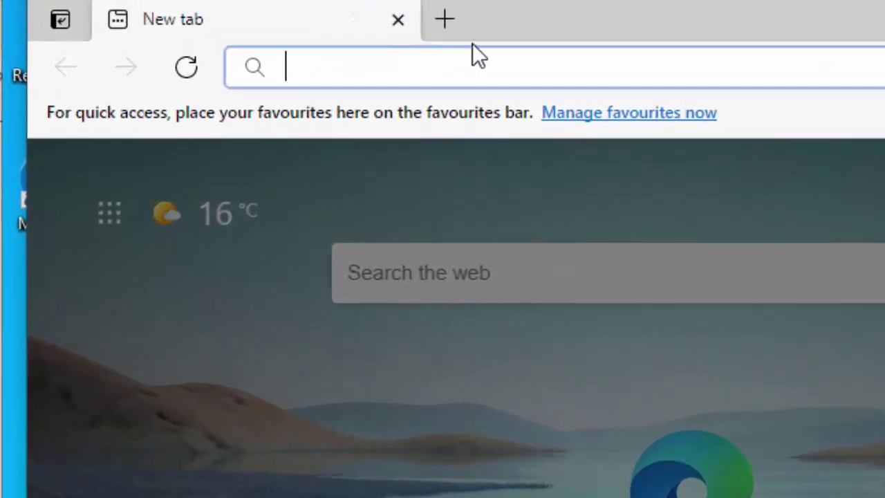
pyautogui.write('cc')
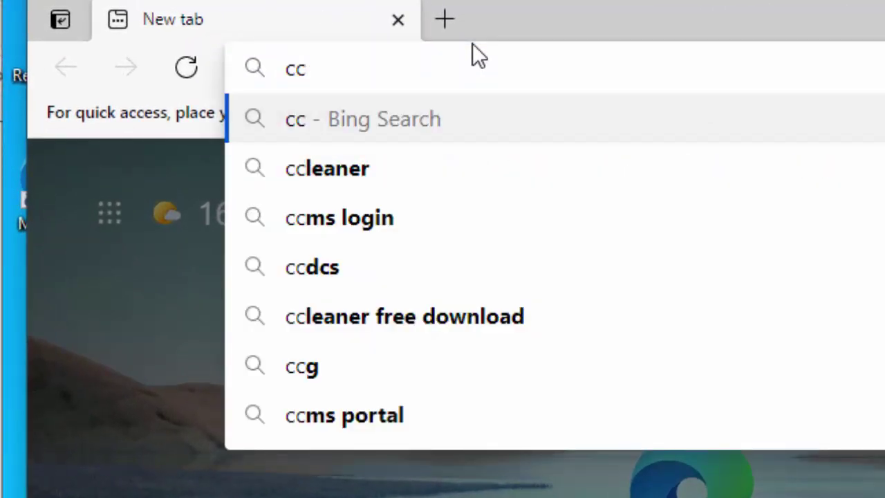
pyautogui.write('leaner.com')
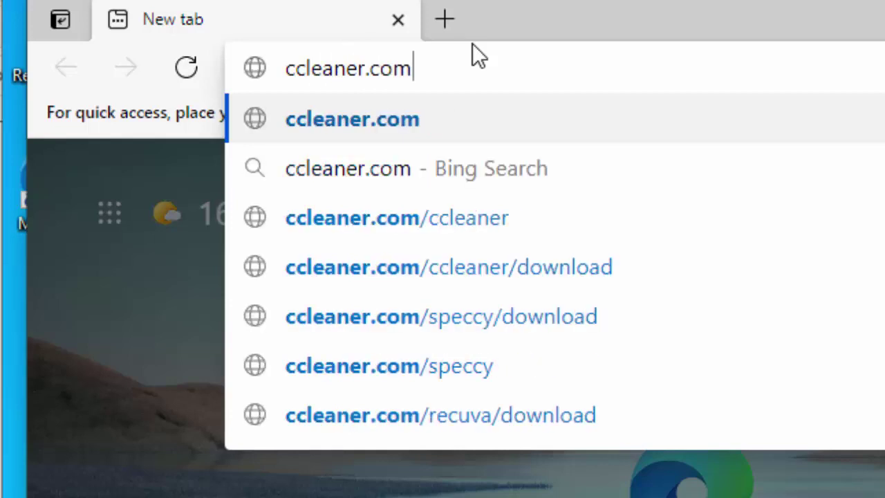
pyautogui.write('/ccleaner')
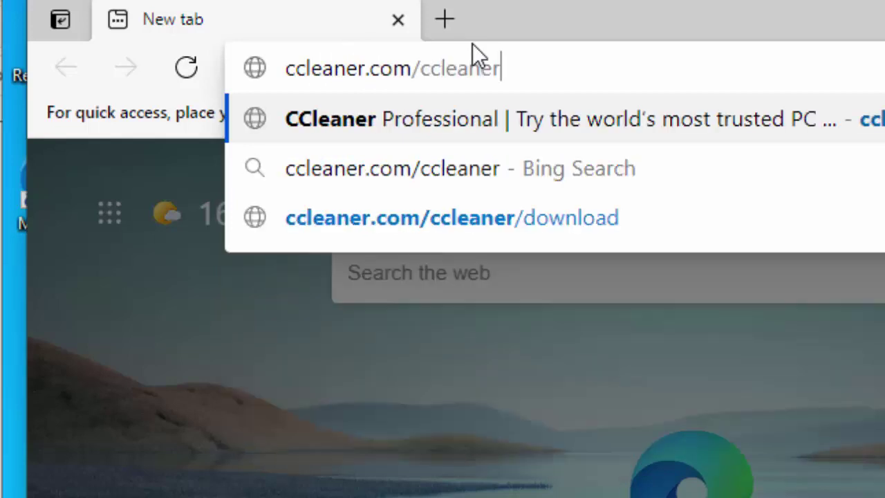
pyautogui.write('/builds')
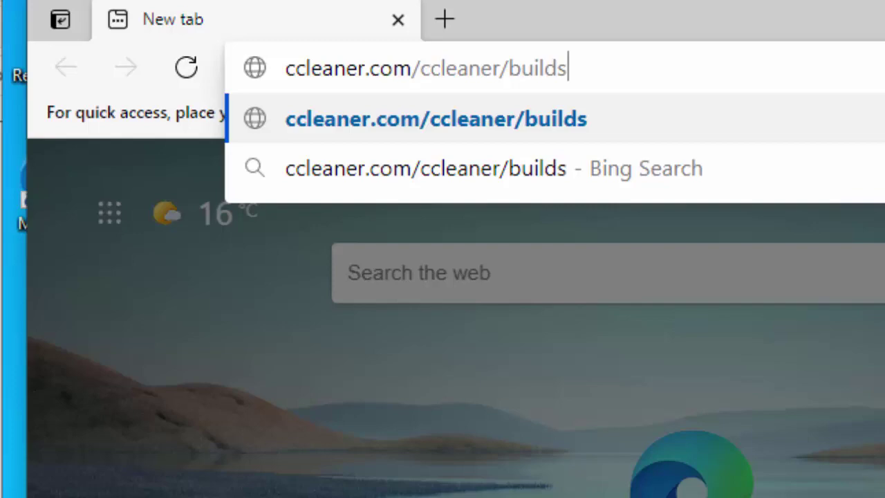
pyautogui.press('Return')
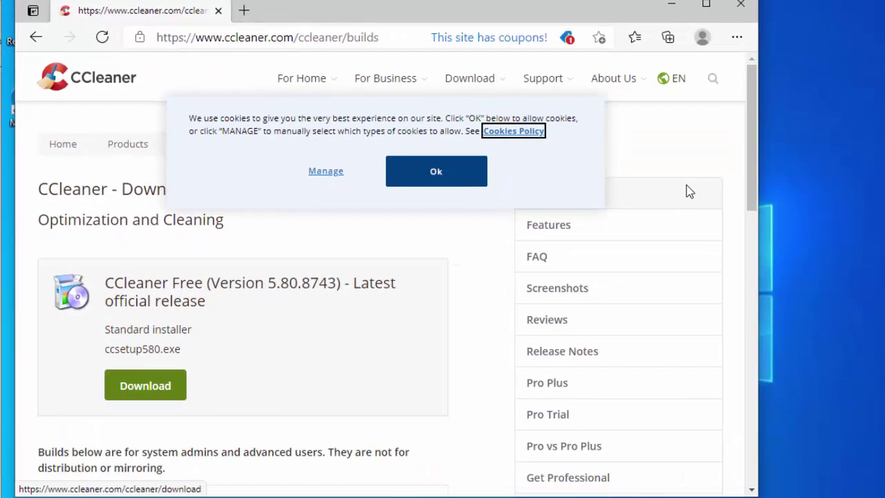
# Download the CCleaner - Portable build, ccsetup580.zip, from the builds page.
pyautogui.scroll(-2, 492, 257)
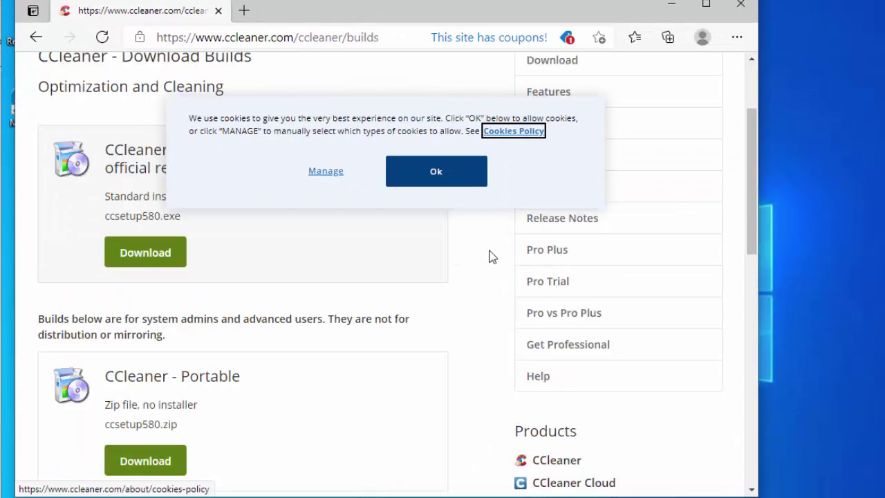
pyautogui.scroll(-2, 484, 267)
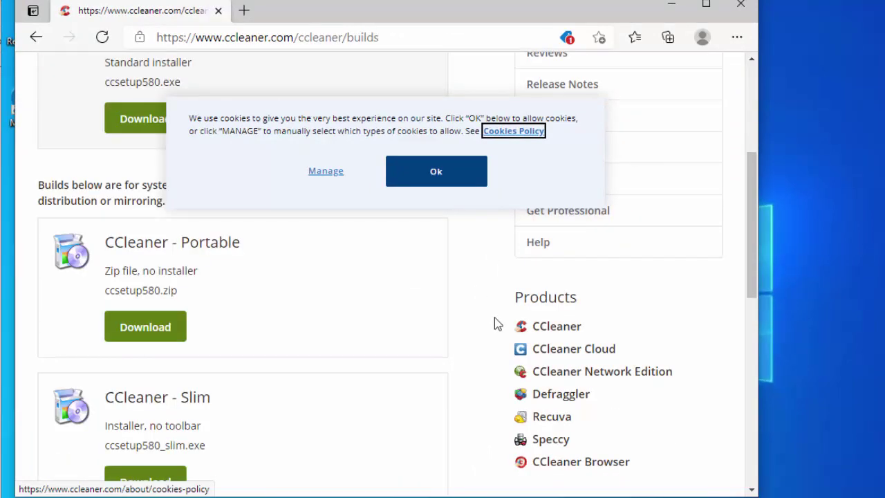
pyautogui.click(125, 333)
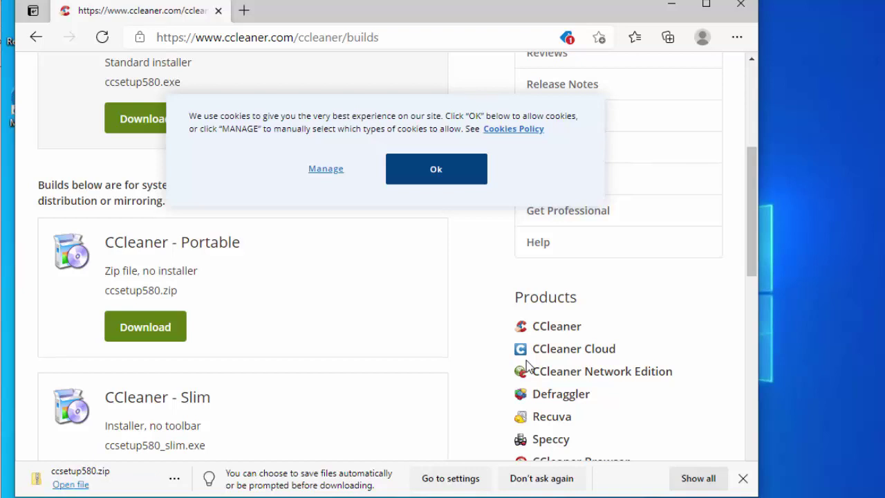
# Open the downloaded ccsetup580.zip and extract all its files to the ccsetup580 folder in Downloads.
pyautogui.click(59, 487)
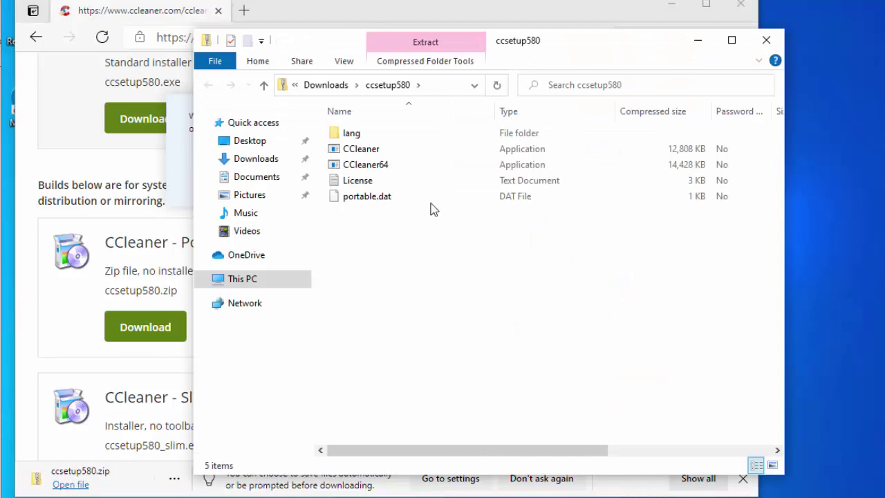
pyautogui.click(408, 46)
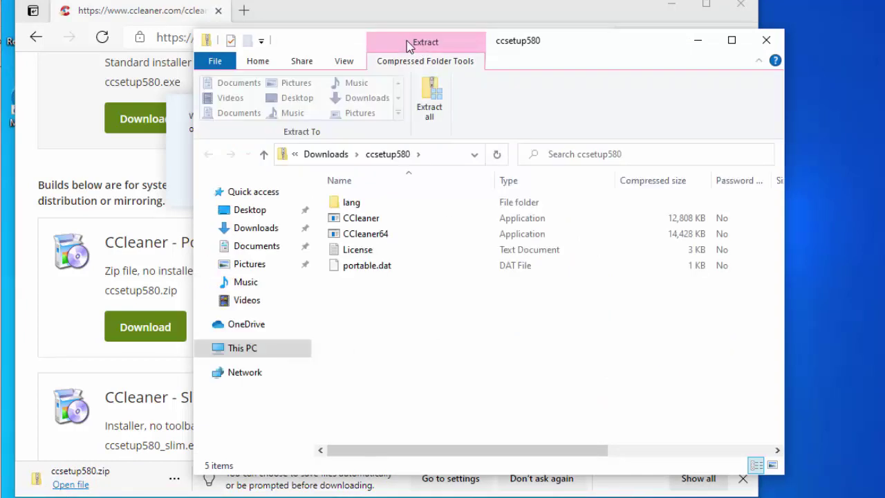
pyautogui.click(430, 107)
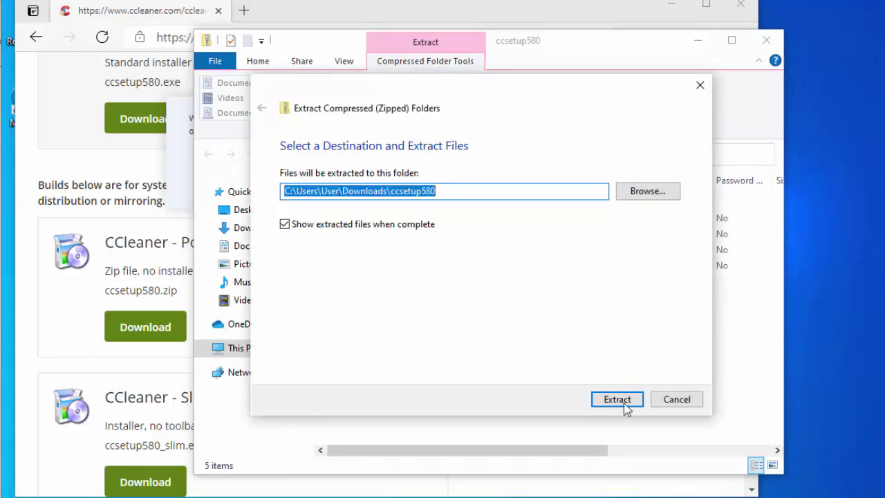
pyautogui.click(619, 402)
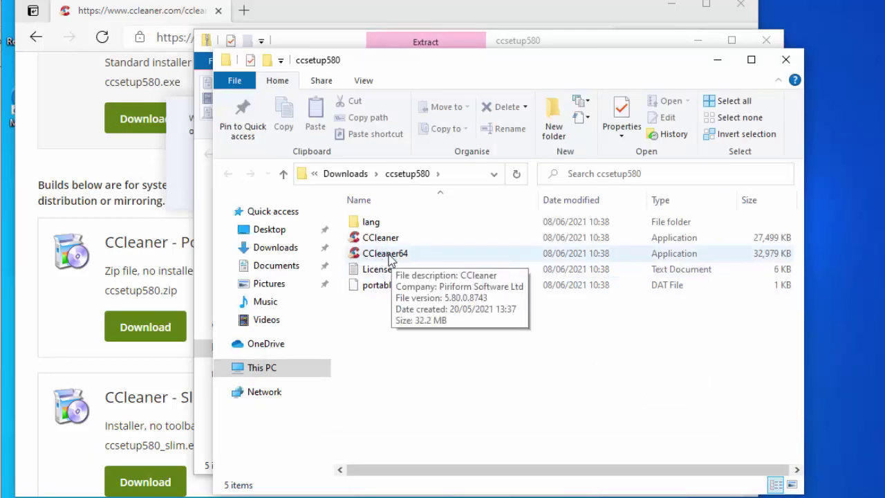
# Run CCleaner64 from the extracted folder, allow it to make changes, and browse its list of programs to remove.
pyautogui.click(388, 256)
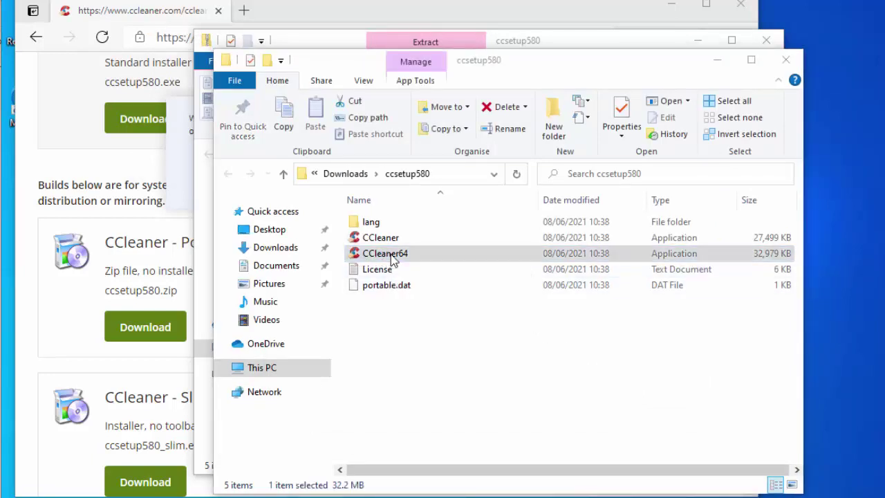
pyautogui.doubleClick(391, 256)
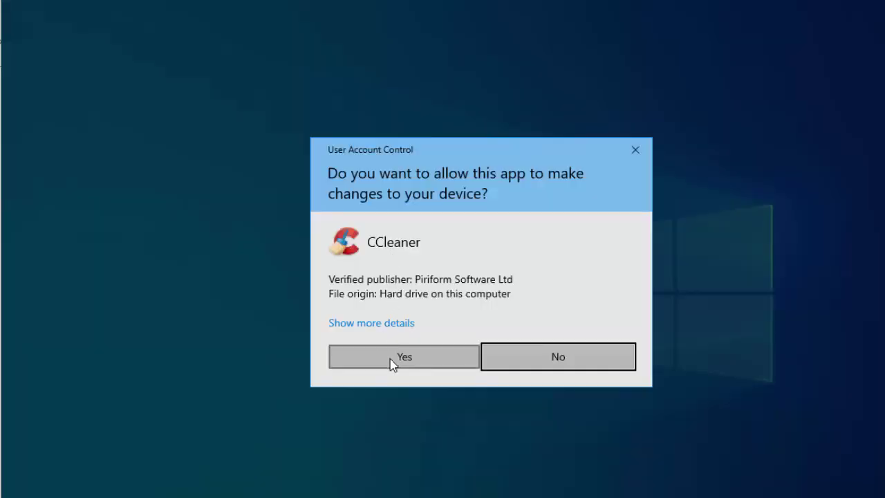
pyautogui.click(433, 363)
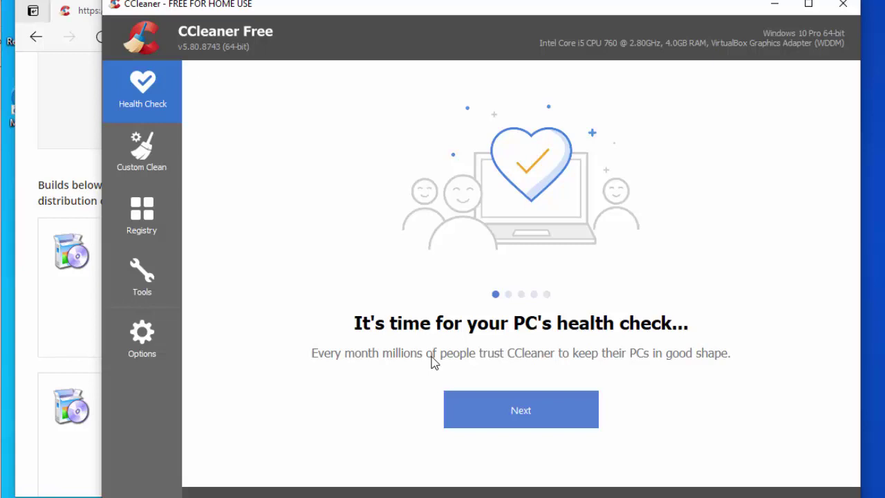
pyautogui.click(141, 278)
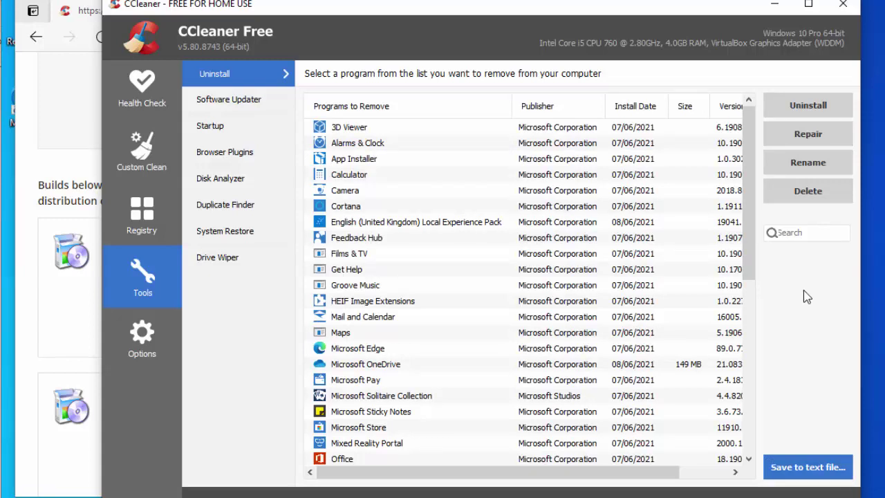
pyautogui.moveTo(748, 240); pyautogui.dragTo(740, 165)
# Uninstall the 3D Viewer and Alarms & Clock apps, confirming each removal.
pyautogui.click(352, 128)
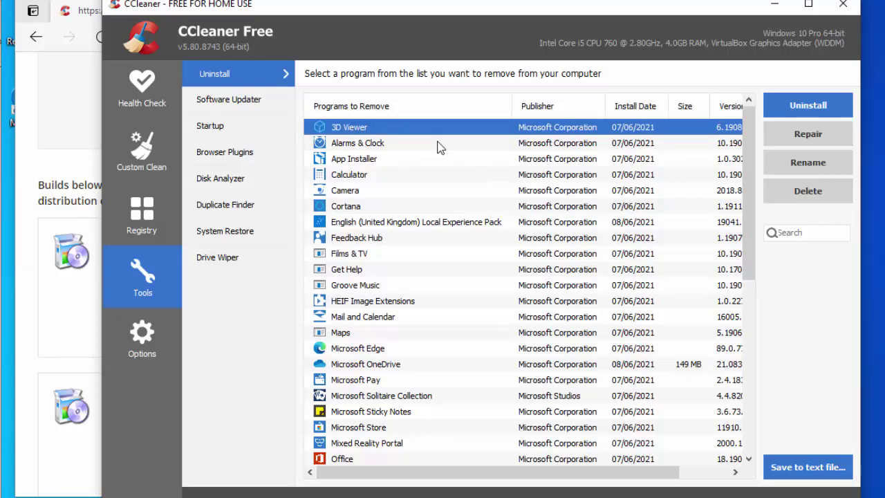
pyautogui.click(817, 106)
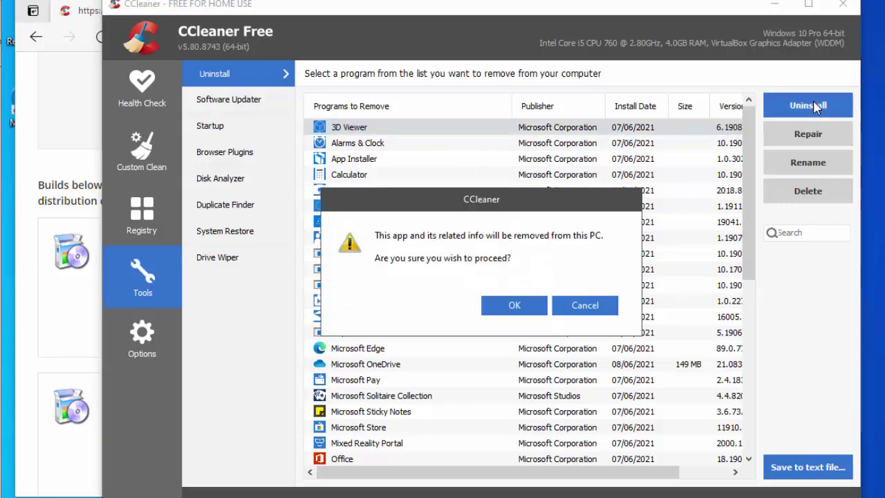
pyautogui.click(512, 304)
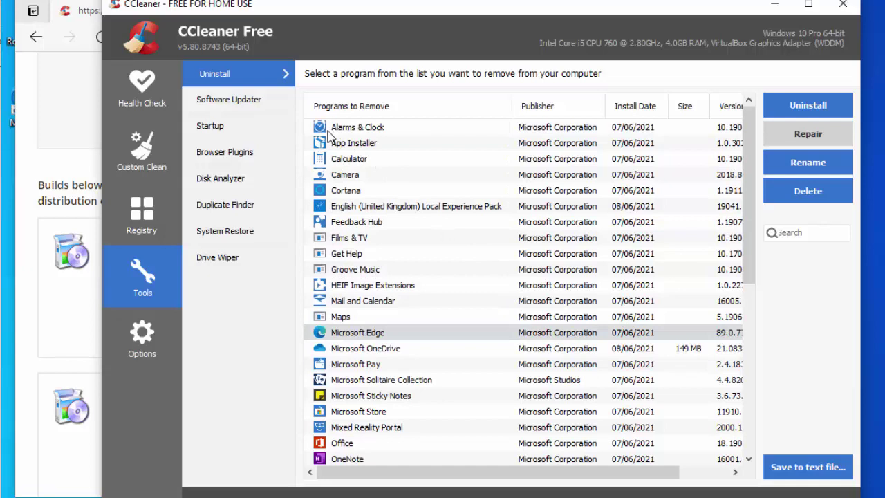
pyautogui.click(409, 129)
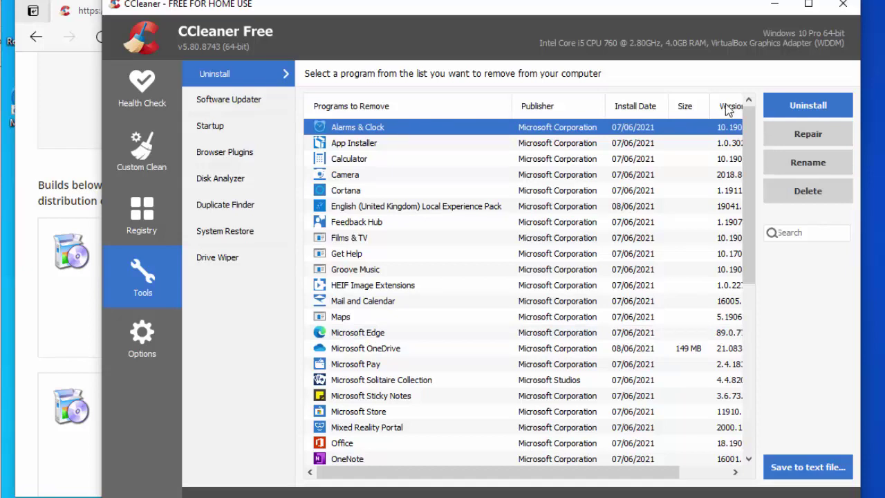
pyautogui.click(794, 112)
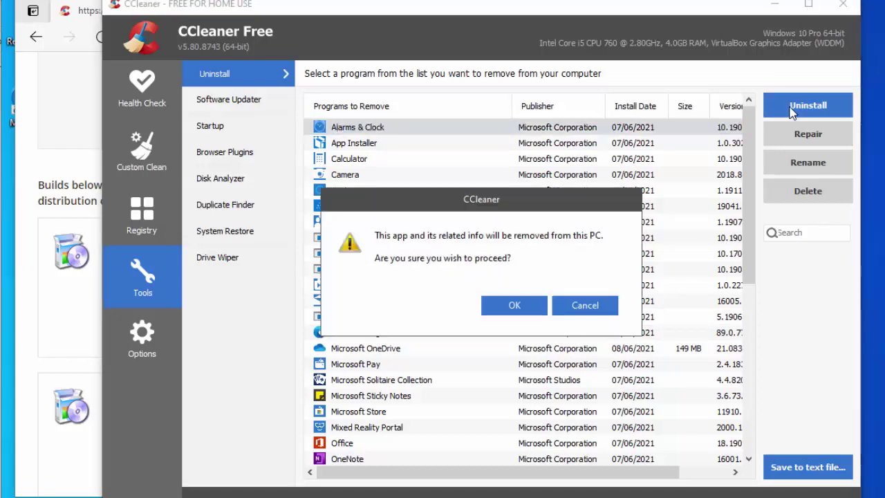
pyautogui.click(517, 306)
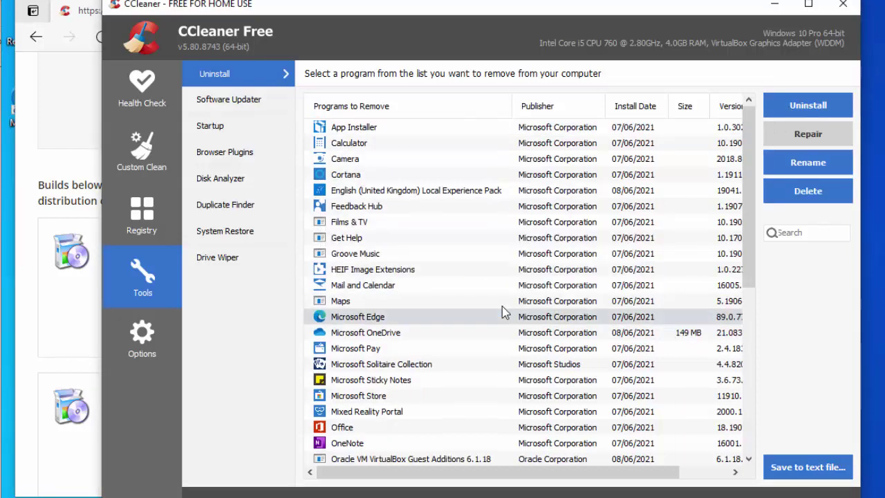
# Uninstall the Cortana and Feedback Hub apps, confirming each removal.
pyautogui.click(345, 160)
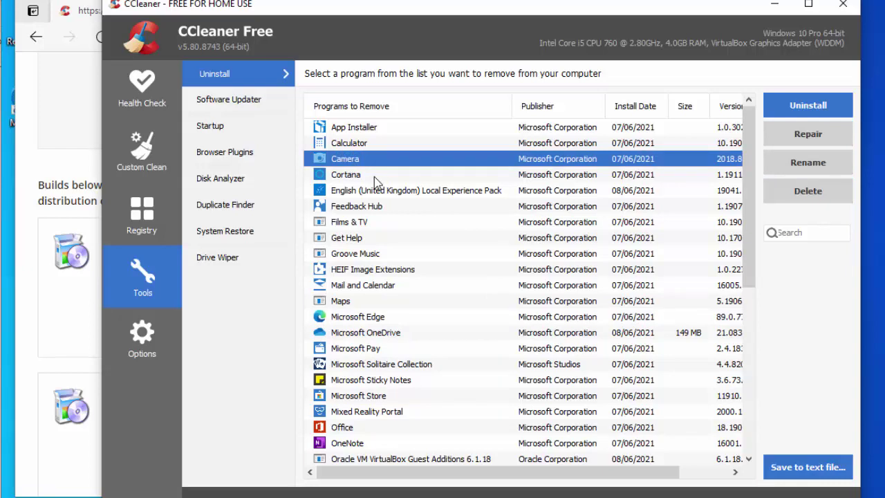
pyautogui.click(375, 179)
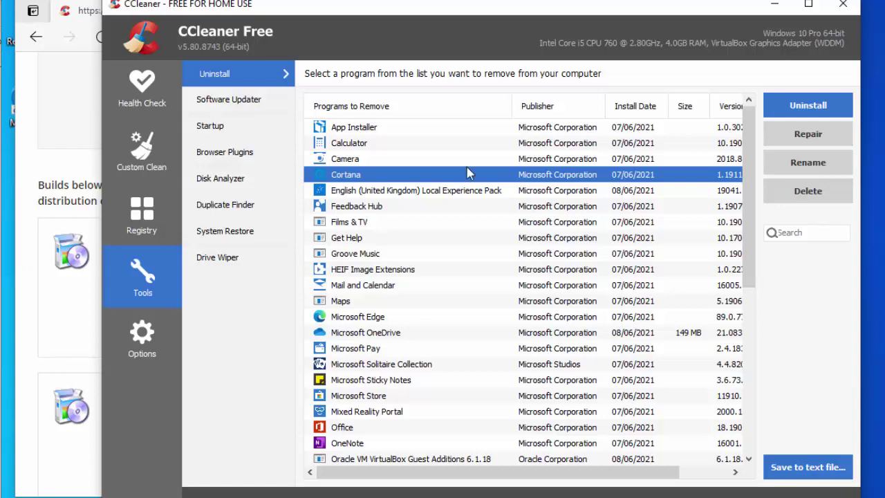
pyautogui.click(808, 109)
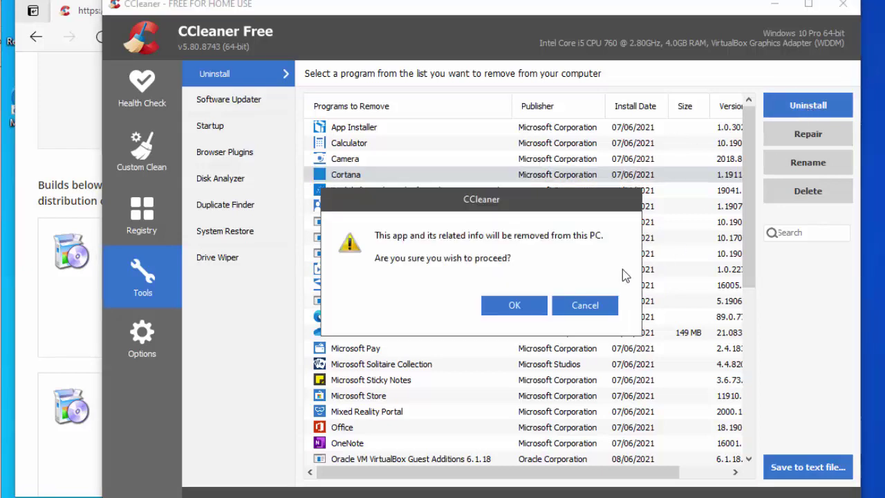
pyautogui.click(532, 306)
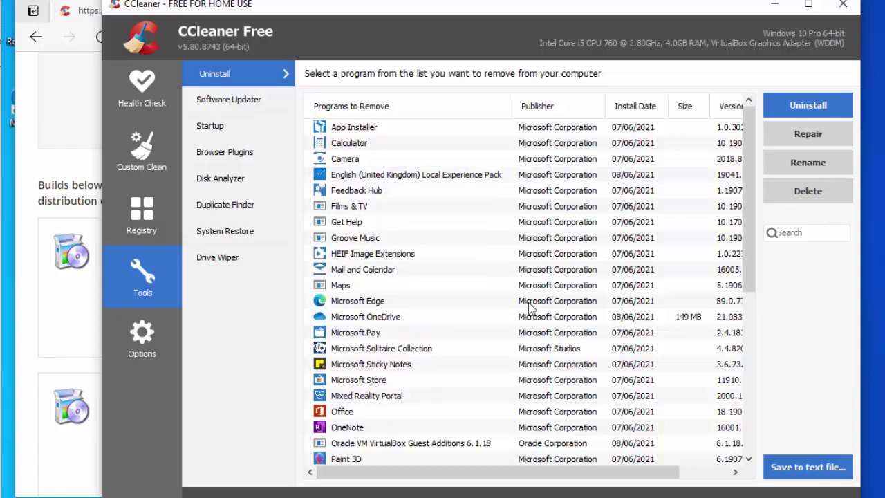
pyautogui.click(378, 196)
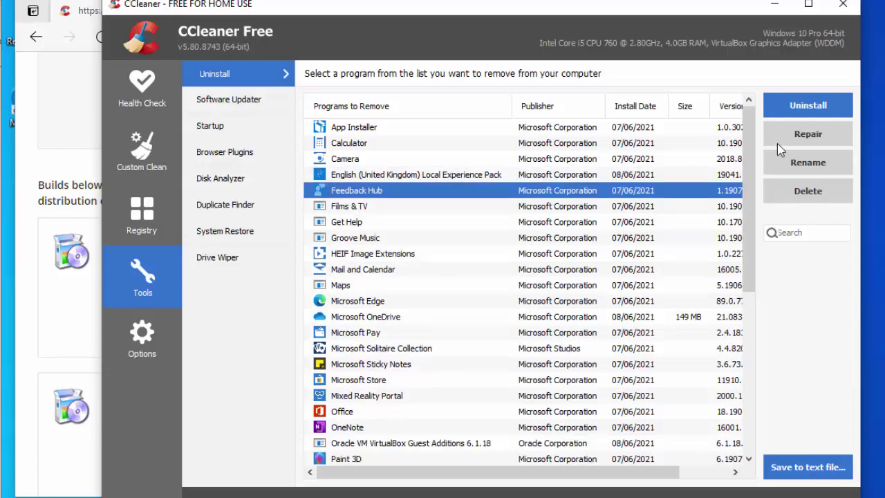
pyautogui.click(808, 106)
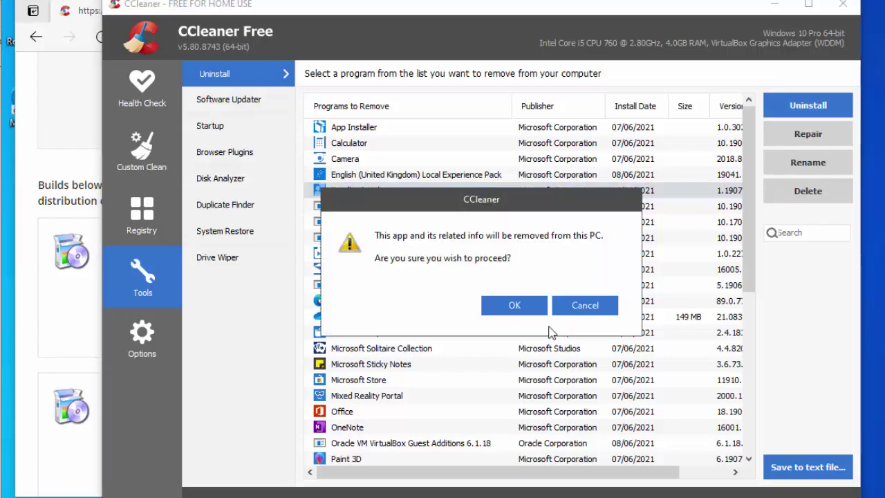
pyautogui.click(515, 306)
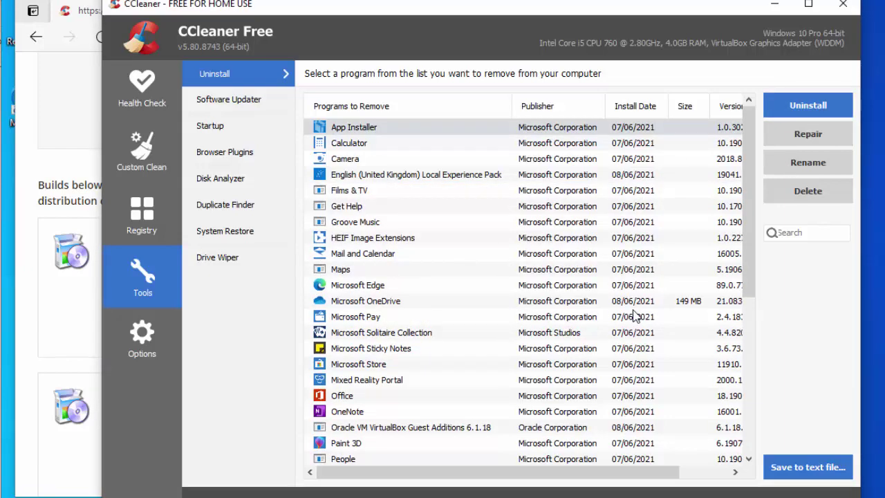
# Uninstall Maps and Microsoft OneDrive from the computer.
pyautogui.click(344, 274)
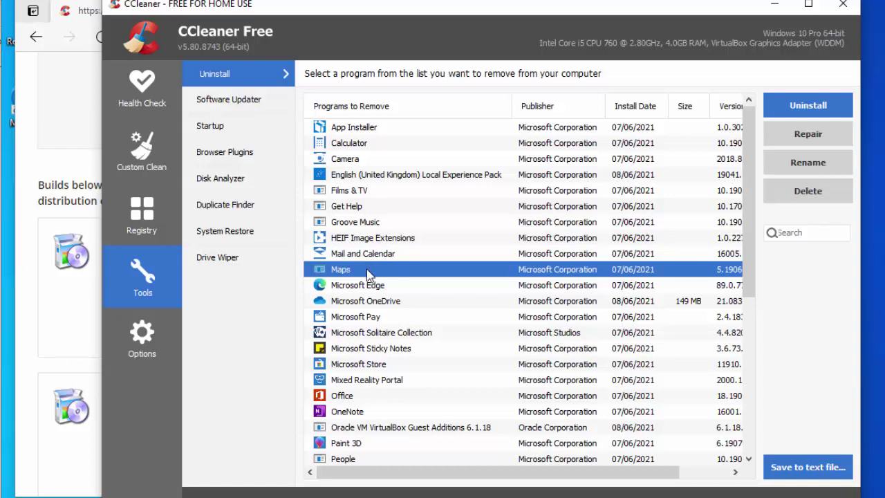
pyautogui.click(799, 111)
pyautogui.click(519, 308)
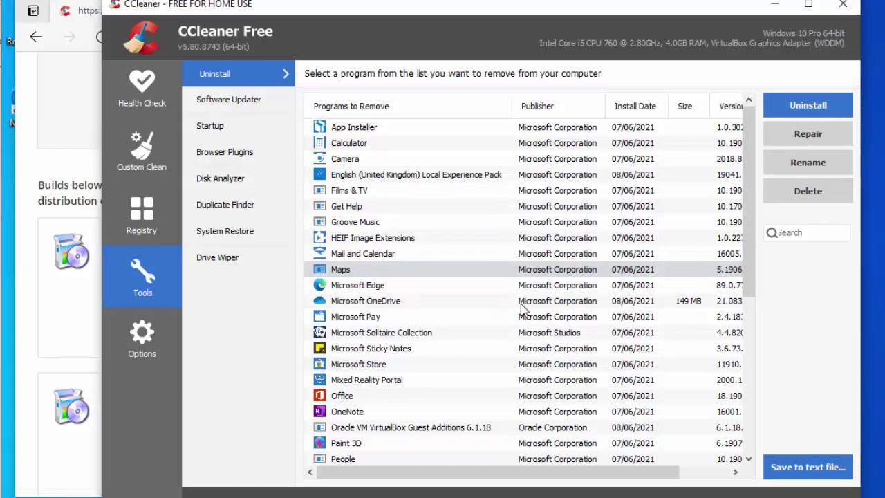
pyautogui.click(388, 288)
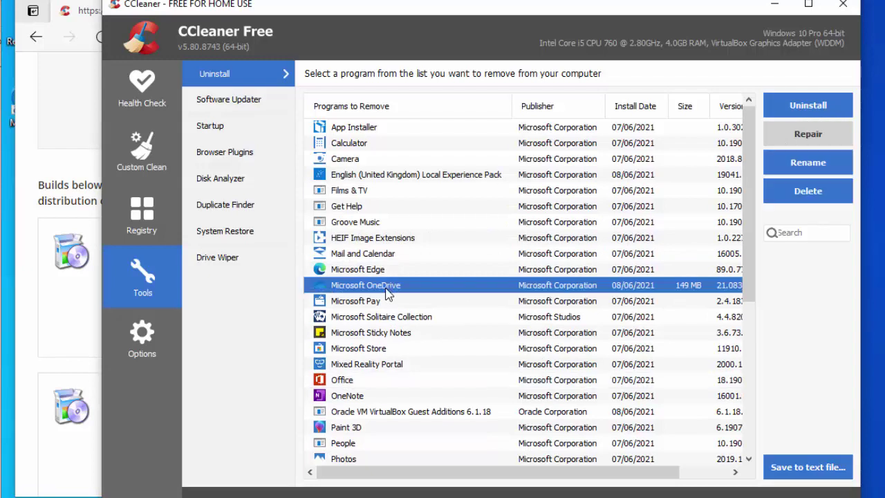
pyautogui.click(804, 106)
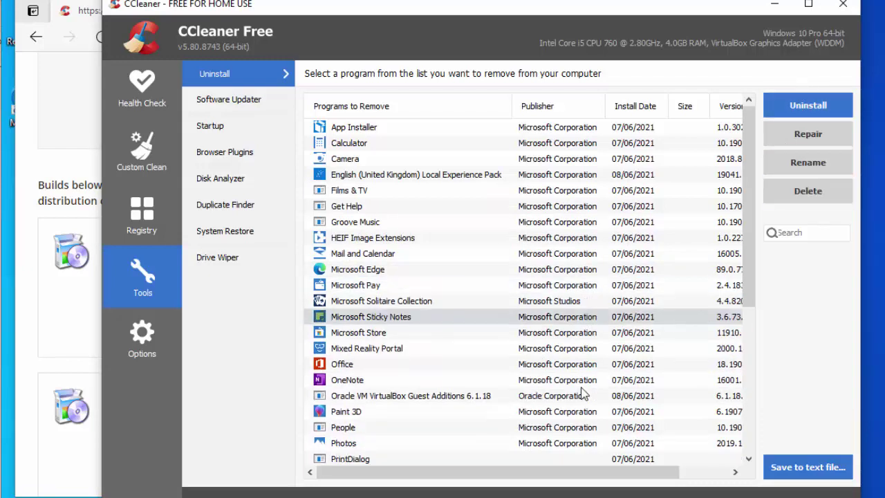
# Uninstall the Microsoft Pay and Microsoft Solitaire Collection apps, confirming each removal.
pyautogui.click(369, 287)
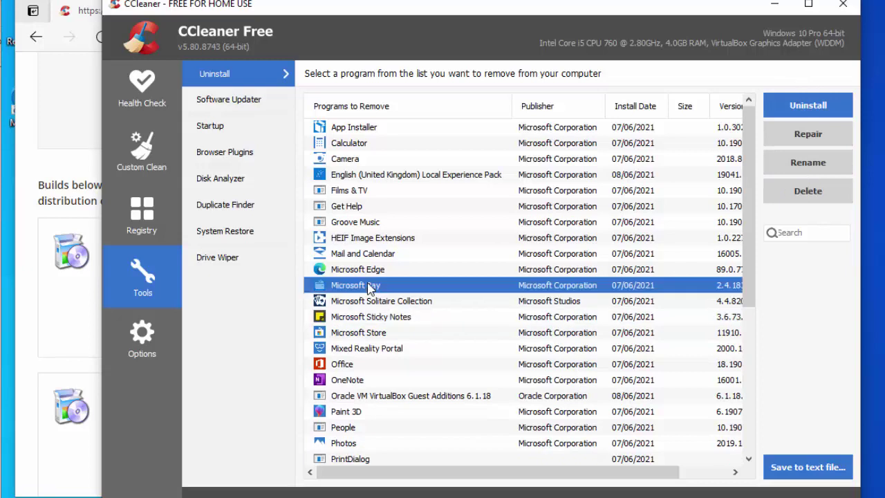
pyautogui.click(816, 106)
pyautogui.click(519, 308)
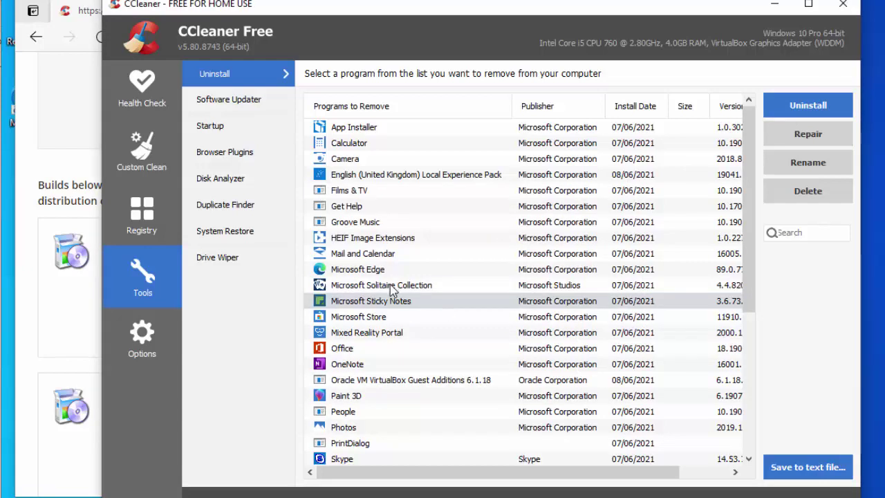
pyautogui.click(392, 290)
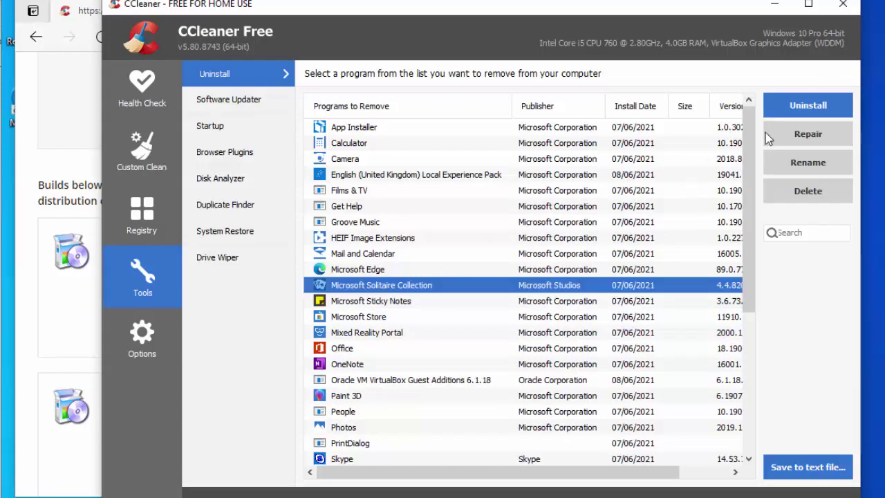
pyautogui.click(797, 106)
pyautogui.click(516, 311)
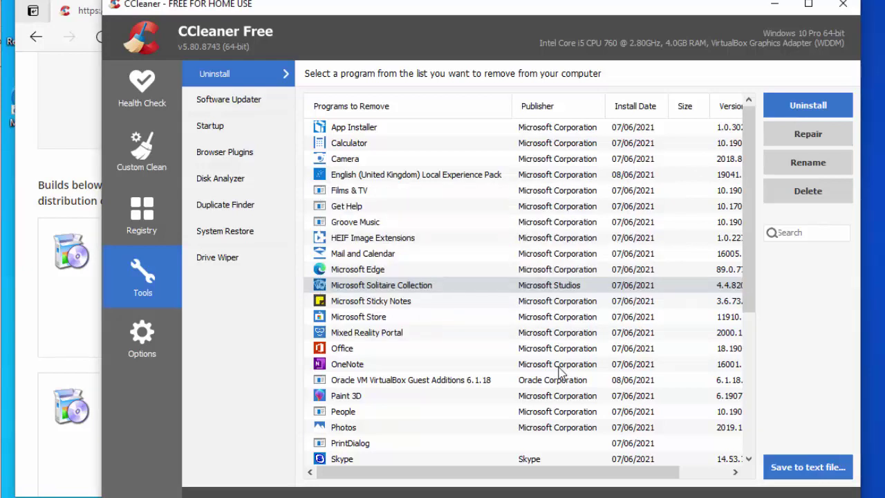
# Uninstall the Microsoft Sticky Notes and Mixed Reality Portal apps, confirming each removal.
pyautogui.click(353, 285)
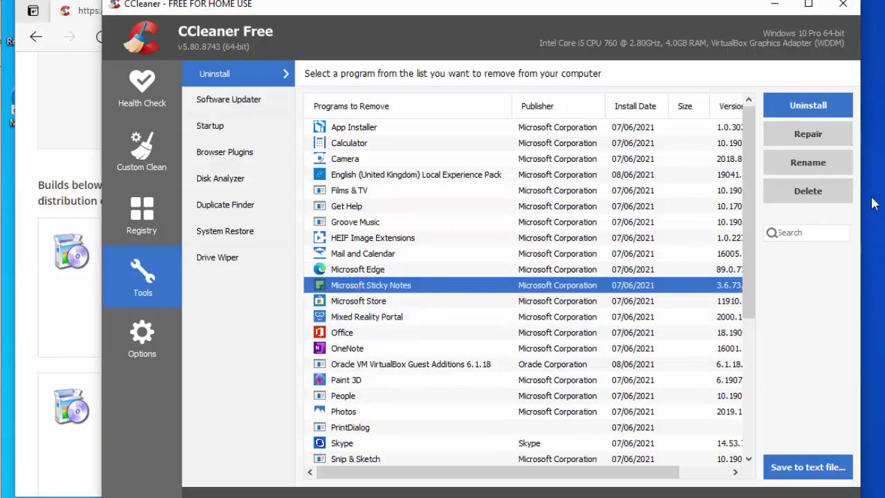
pyautogui.click(818, 105)
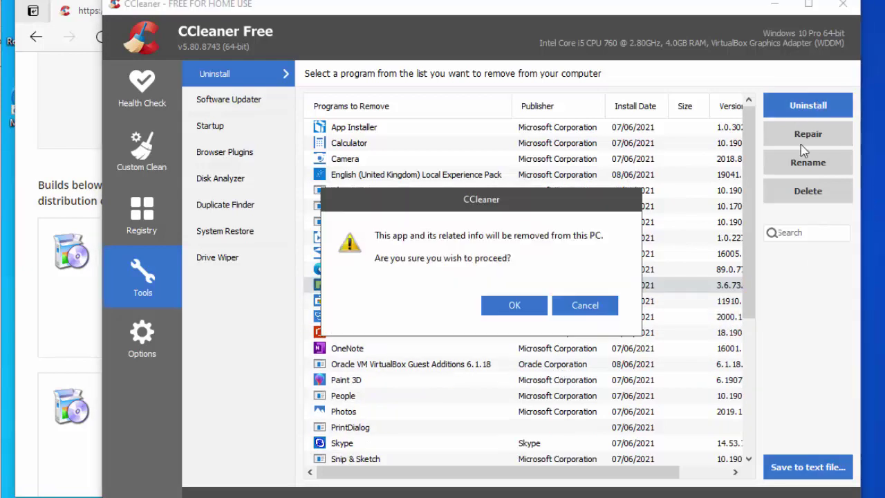
pyautogui.click(511, 307)
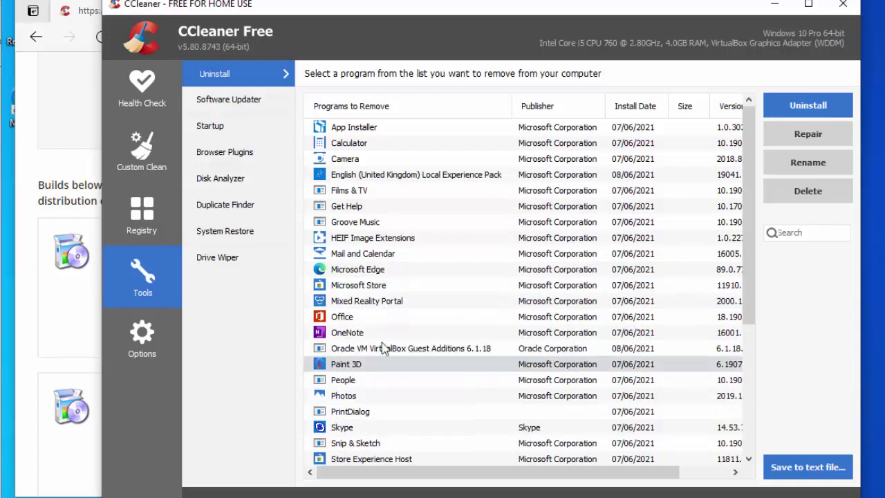
pyautogui.click(371, 307)
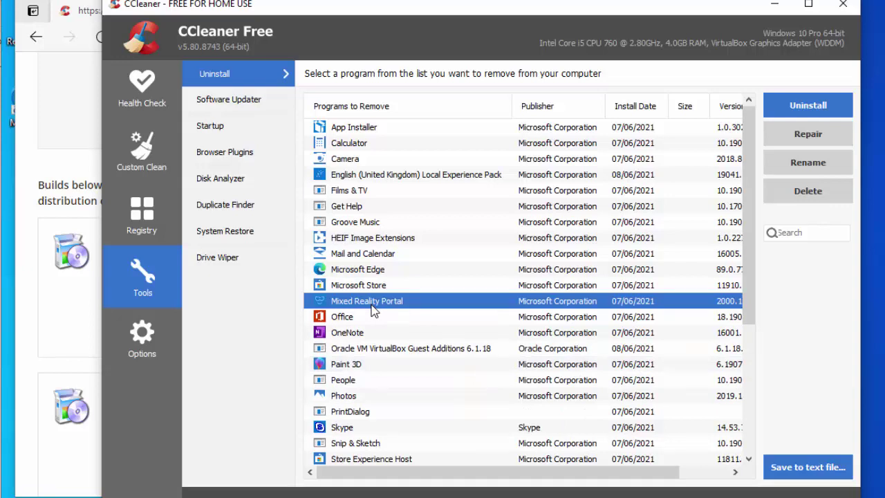
pyautogui.click(820, 108)
pyautogui.click(527, 308)
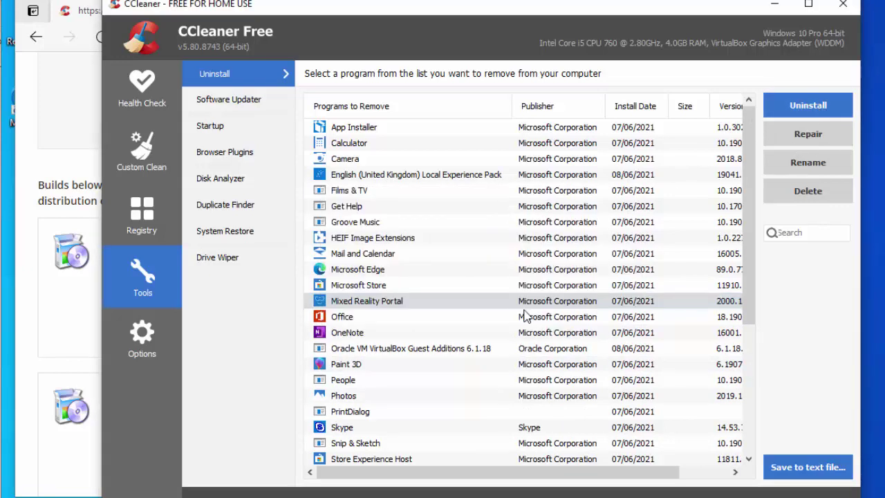
# Uninstall the Office and OneNote apps, confirming each removal.
pyautogui.click(320, 305)
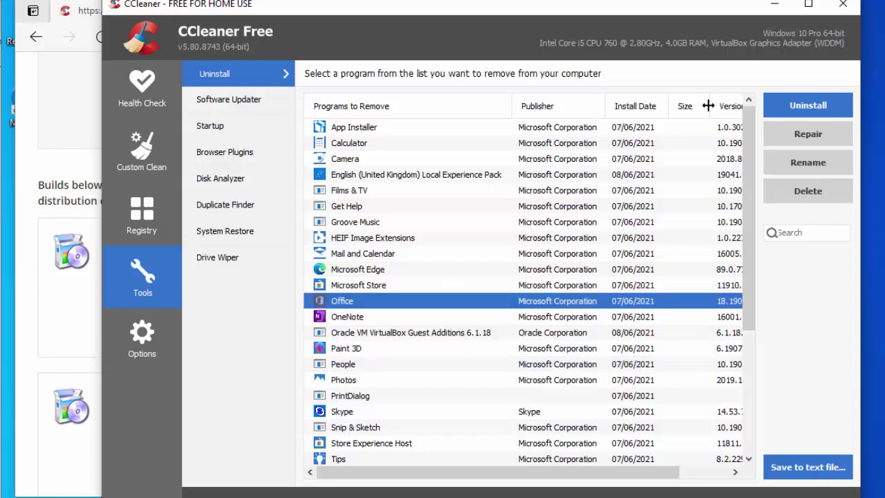
pyautogui.click(795, 108)
pyautogui.click(512, 307)
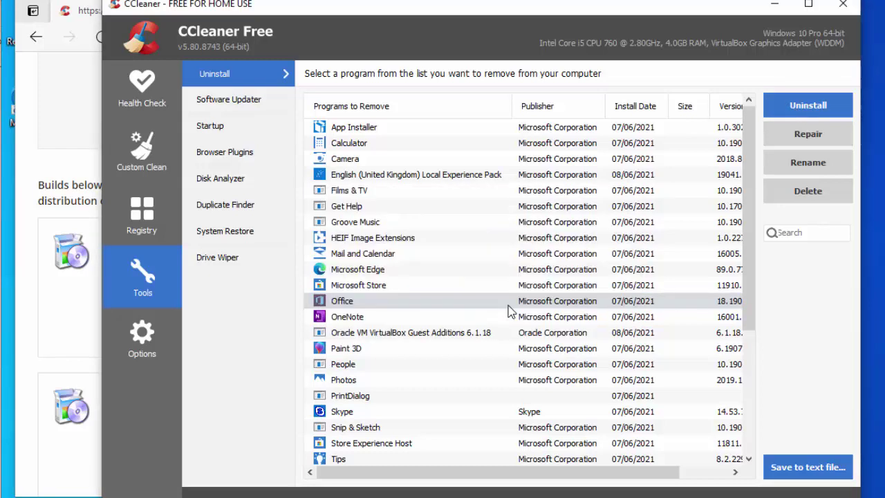
pyautogui.click(349, 304)
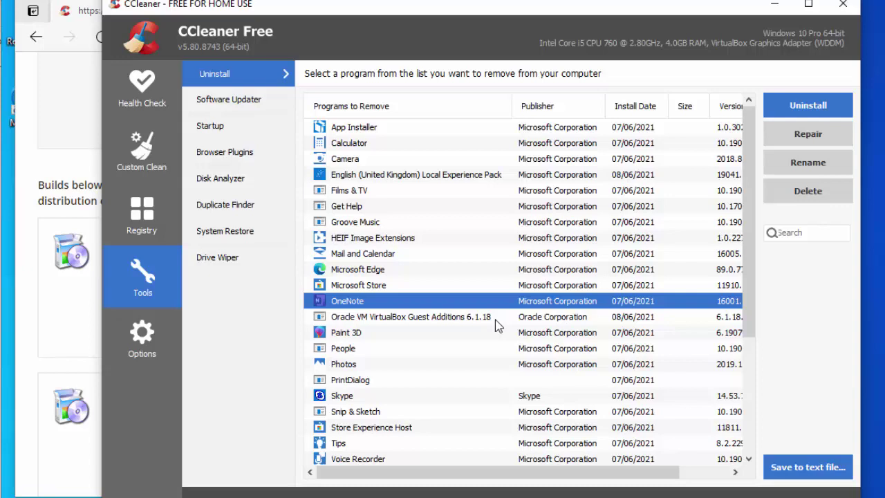
pyautogui.click(818, 109)
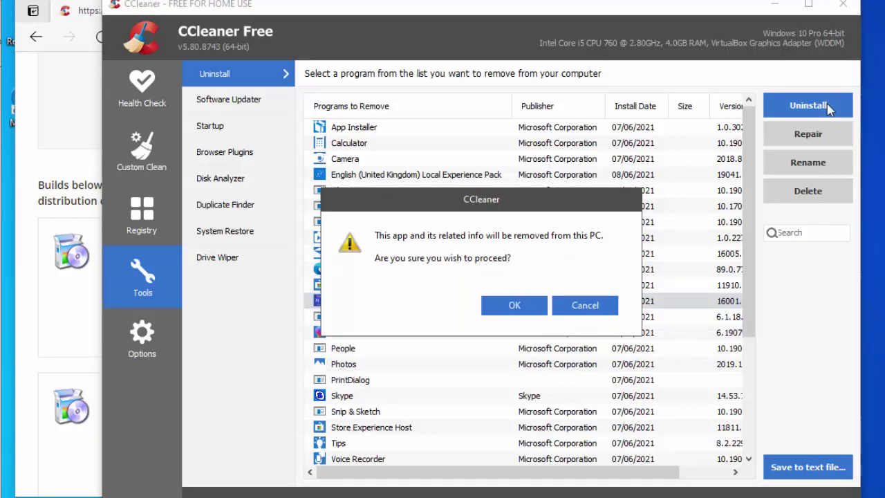
pyautogui.click(514, 307)
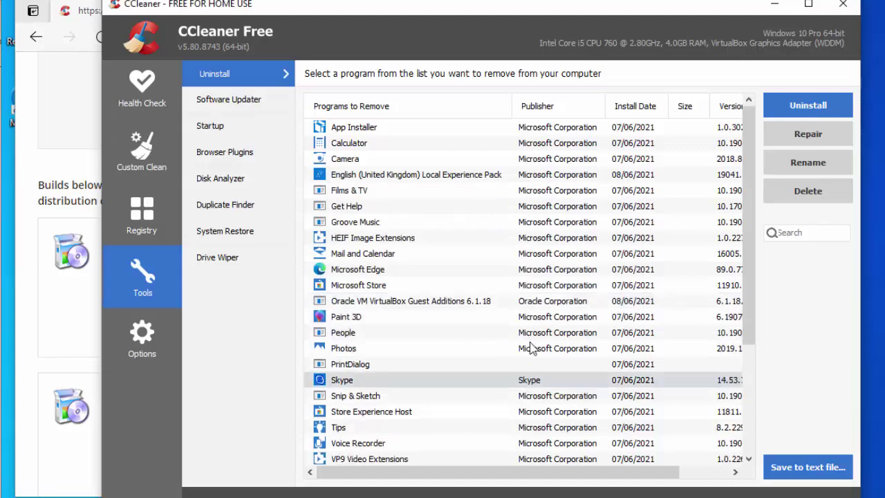
# Skip over Paint 3D, People and Photos in the program list and uninstall Skype, confirming its removal.
pyautogui.click(358, 322)
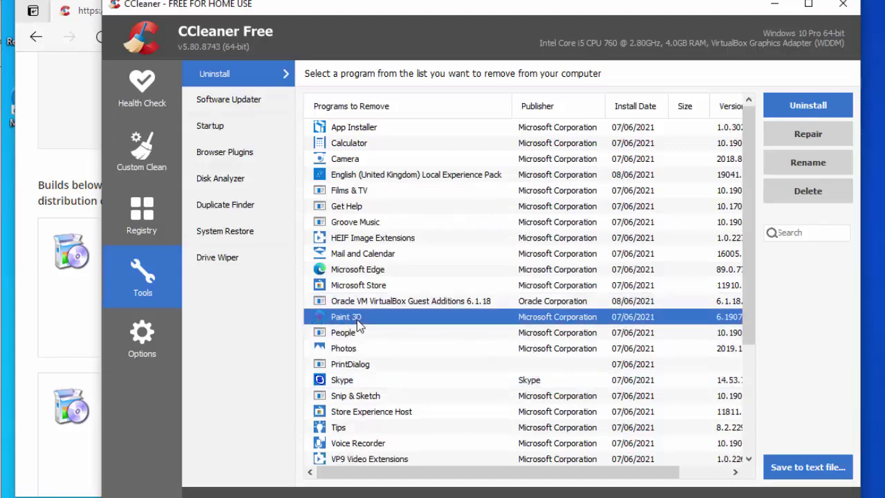
pyautogui.click(352, 335)
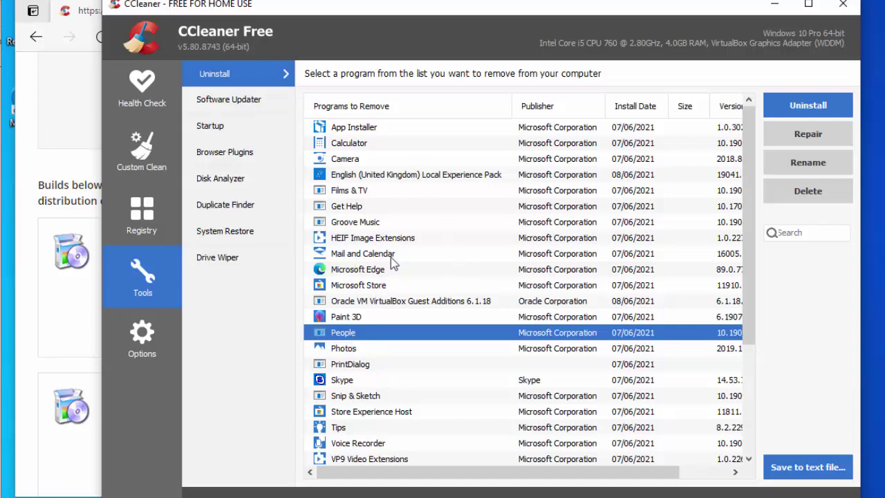
pyautogui.click(359, 355)
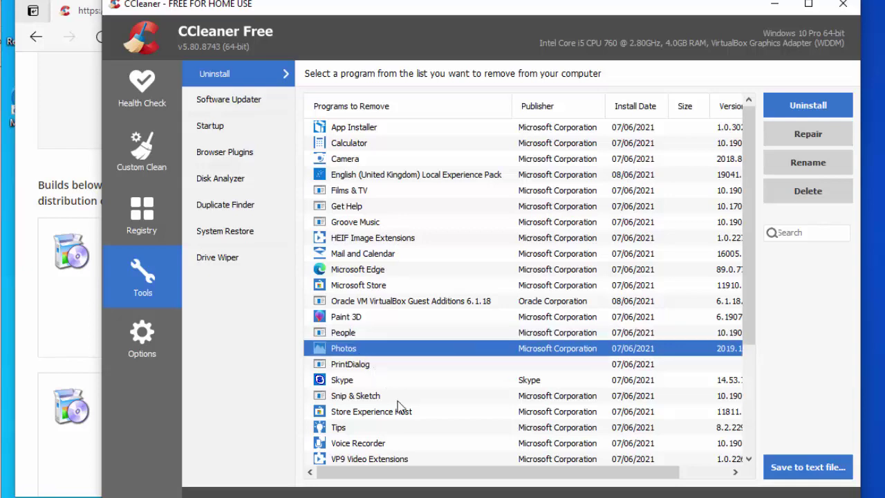
pyautogui.click(337, 382)
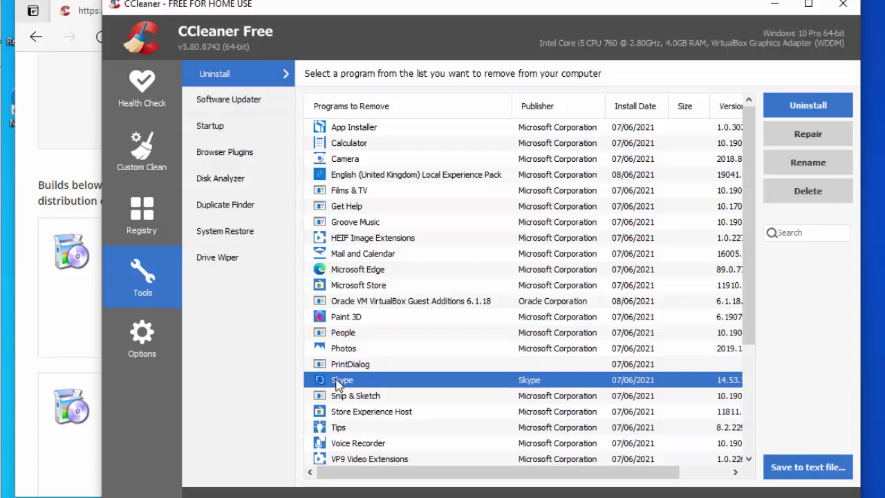
pyautogui.click(797, 109)
pyautogui.click(512, 308)
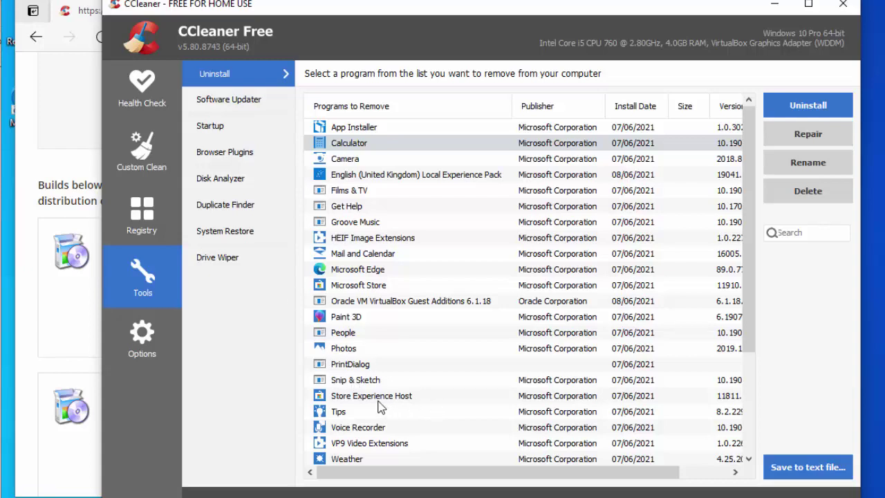
# Uninstall the Tips and Voice Recorder apps, confirming each removal.
pyautogui.scroll(-1, 379, 408)
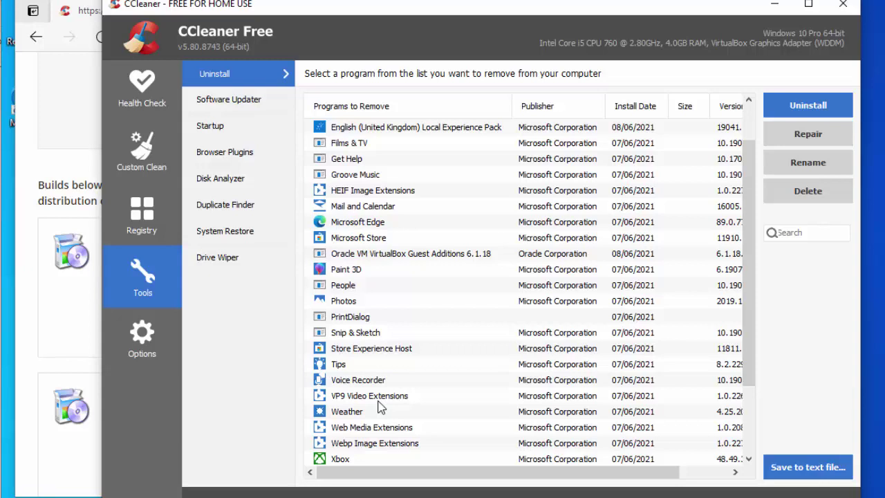
pyautogui.click(332, 365)
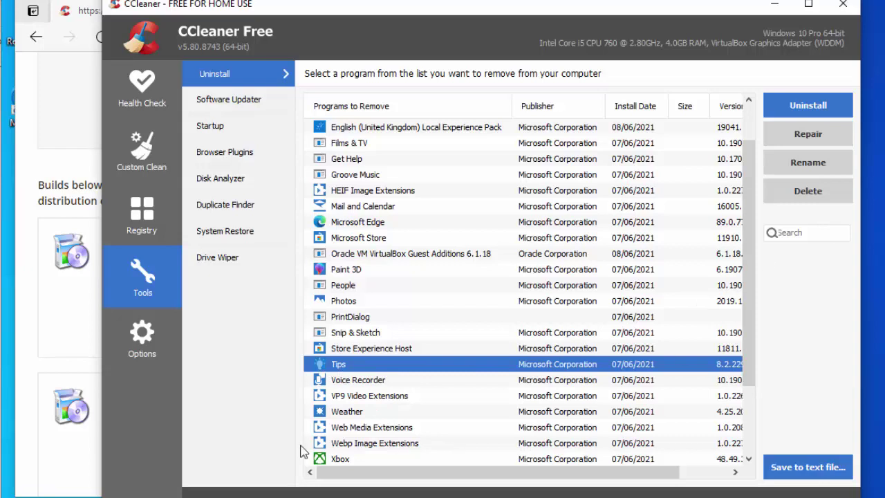
pyautogui.click(808, 106)
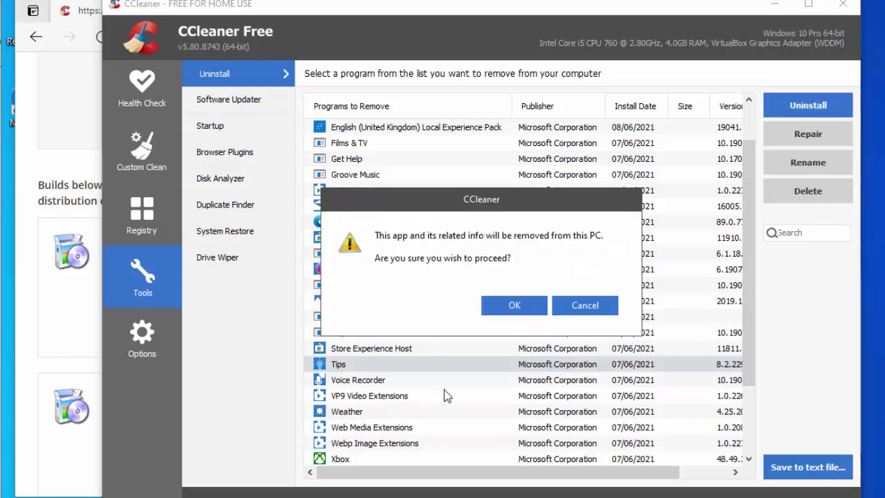
pyautogui.click(512, 314)
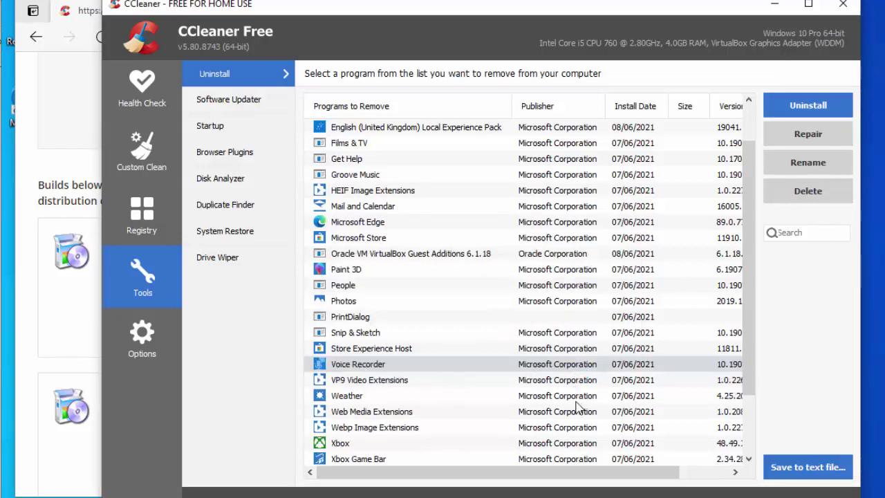
pyautogui.click(346, 367)
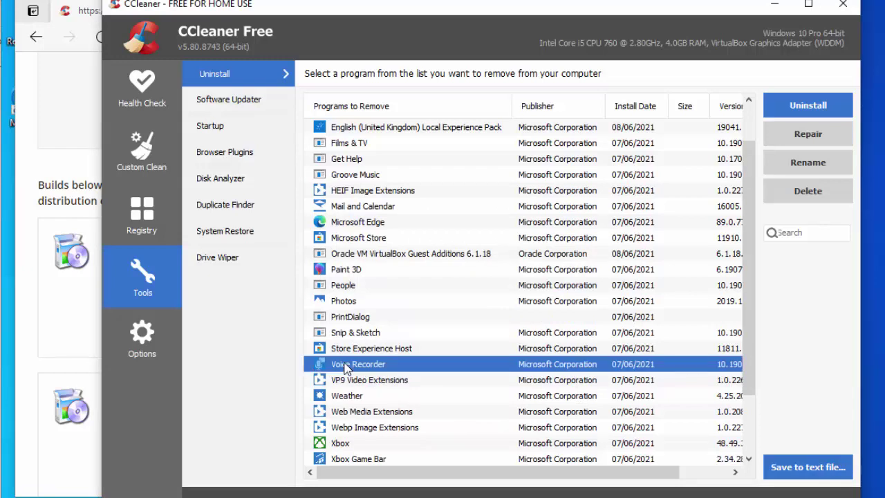
pyautogui.click(804, 107)
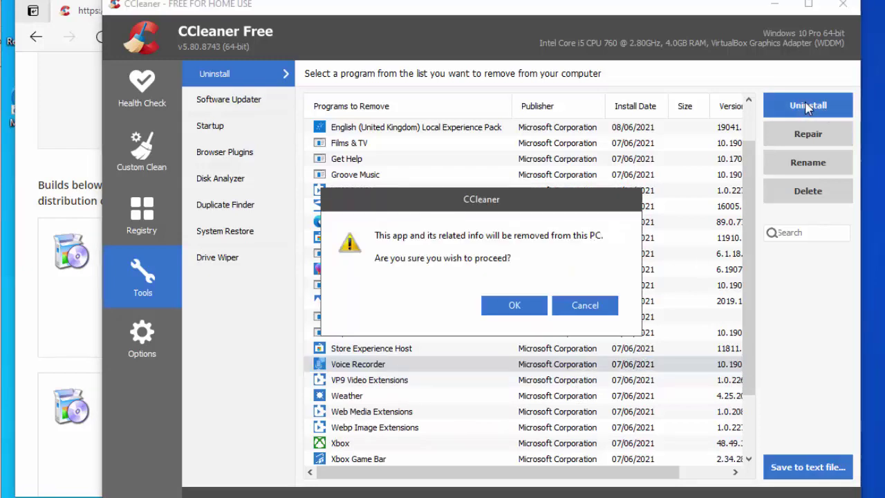
pyautogui.click(515, 310)
# Uninstall the Weather and Xbox apps, confirming each removal.
pyautogui.click(347, 382)
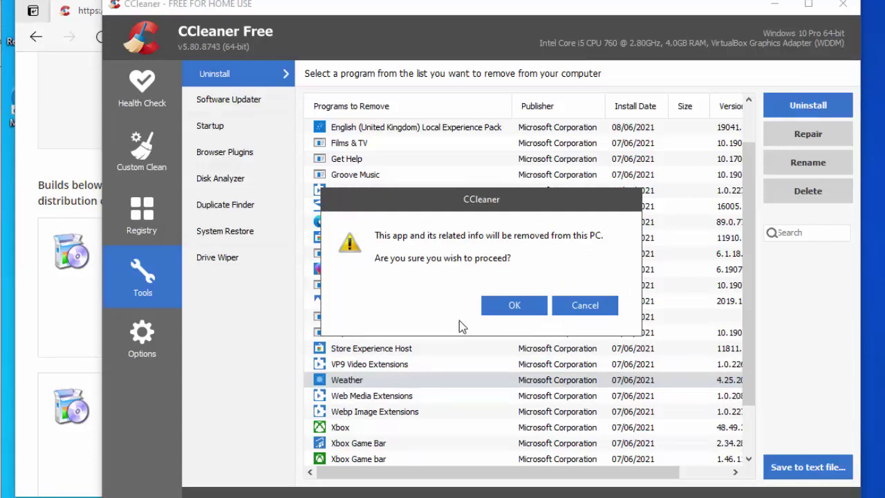
pyautogui.click(519, 298)
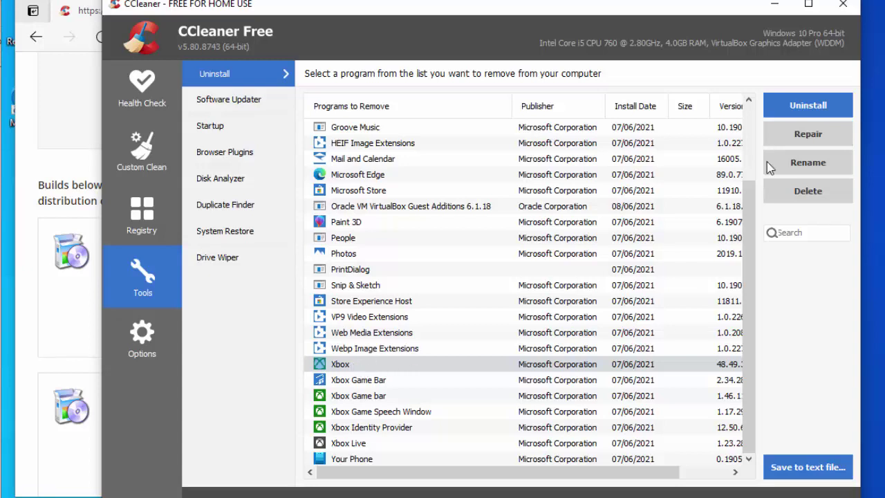
pyautogui.click(833, 118)
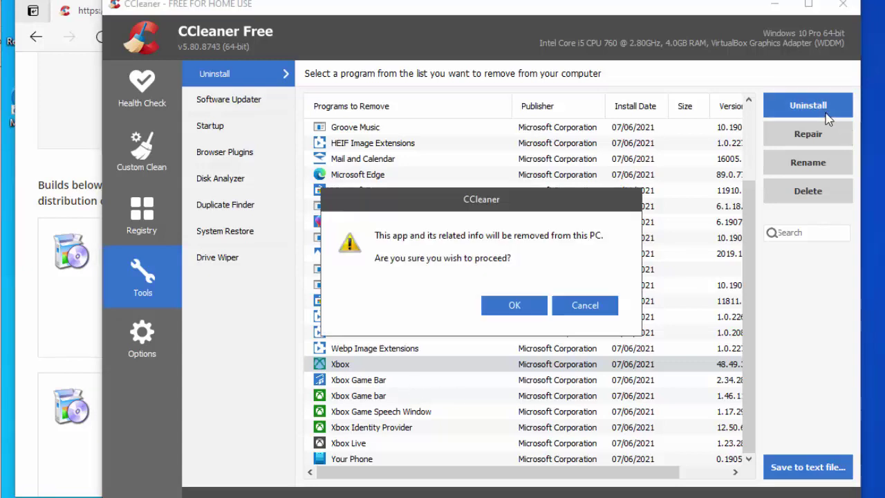
pyautogui.click(534, 306)
pyautogui.click(393, 425)
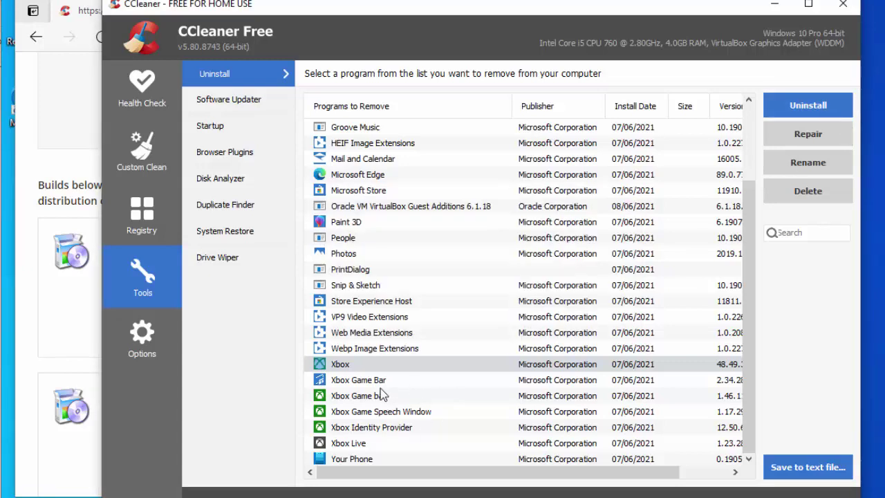
# Uninstall both Xbox Game Bar entries from the program list, confirming each removal.
pyautogui.click(360, 381)
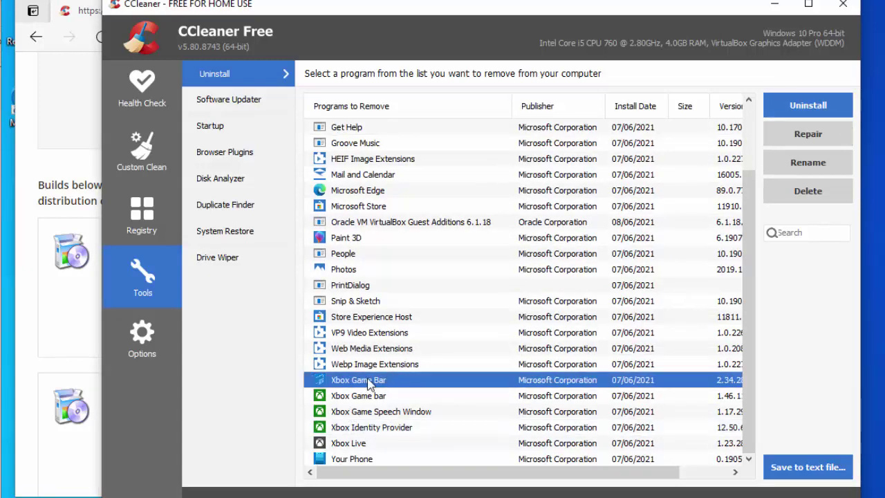
pyautogui.click(792, 111)
pyautogui.click(532, 301)
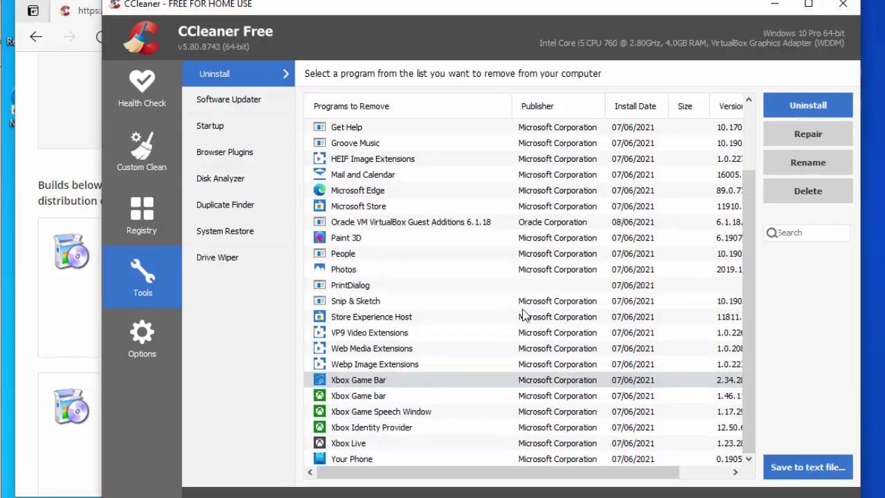
pyautogui.click(365, 400)
pyautogui.click(802, 104)
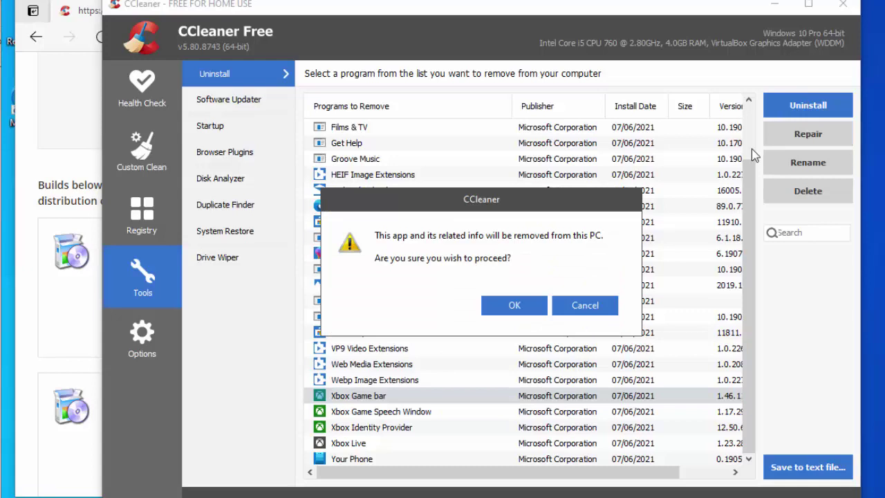
pyautogui.click(514, 305)
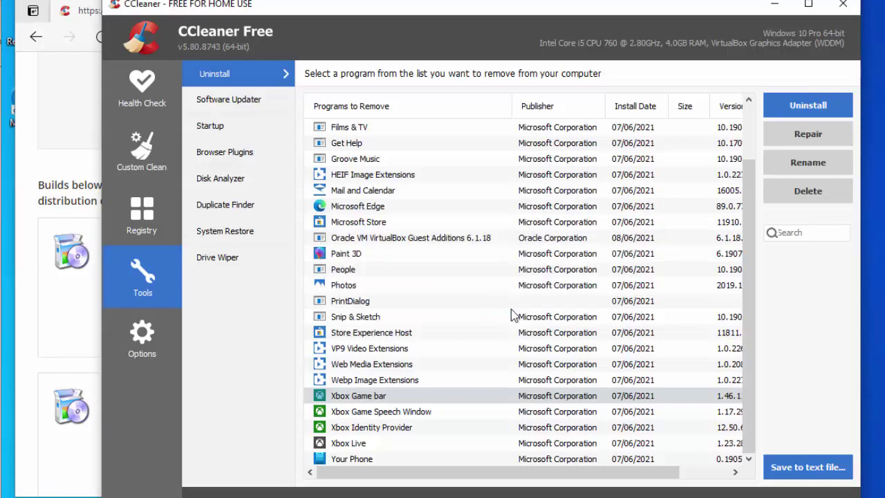
# Uninstall Xbox Game Speech Window and confirm its removal.
pyautogui.click(398, 413)
pyautogui.click(791, 111)
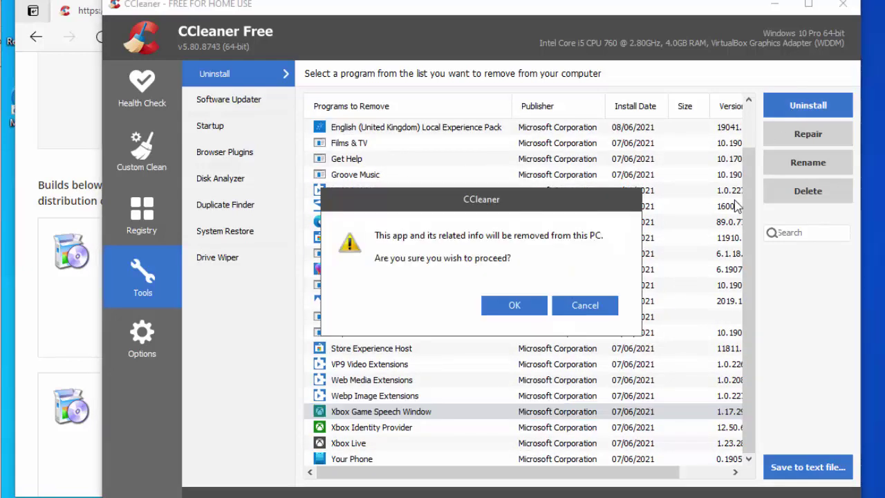
pyautogui.click(529, 305)
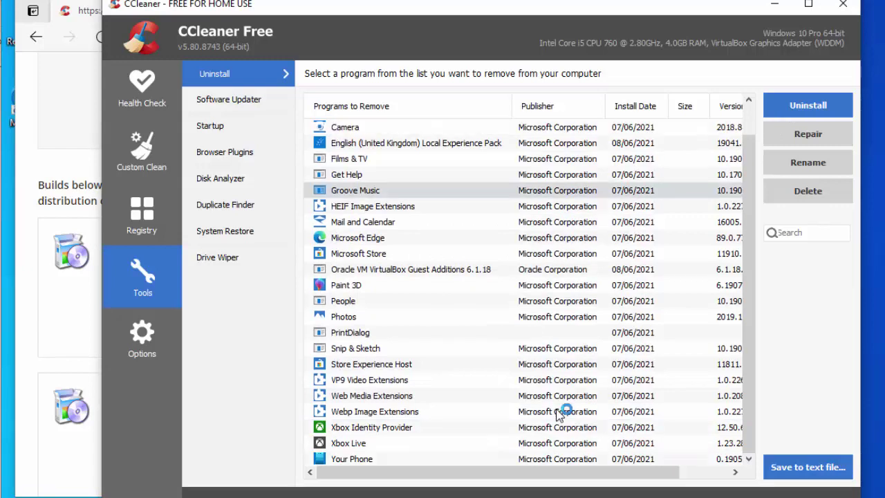
# Uninstall Xbox Identity Provider and Xbox Live, confirming each removal.
pyautogui.click(404, 428)
pyautogui.click(825, 106)
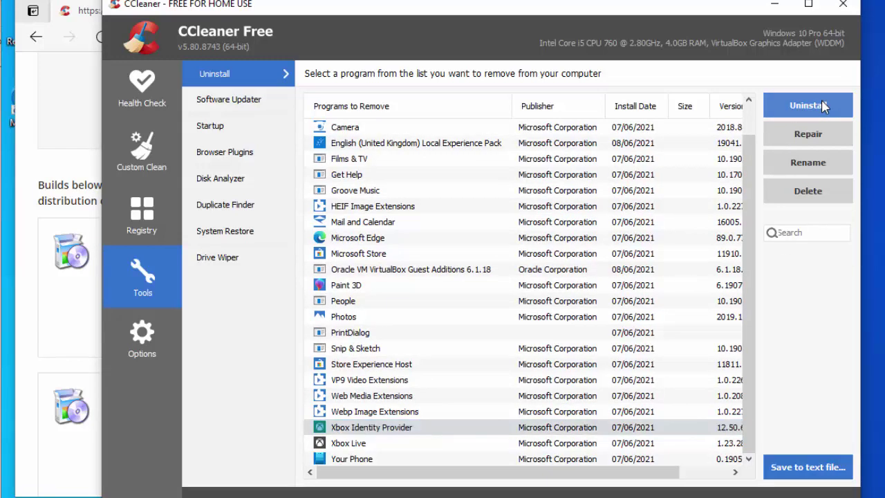
pyautogui.click(529, 305)
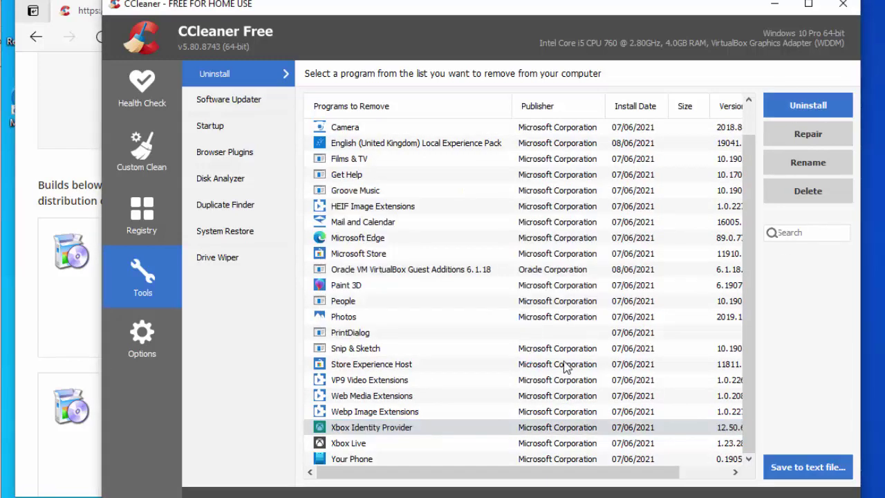
pyautogui.click(340, 449)
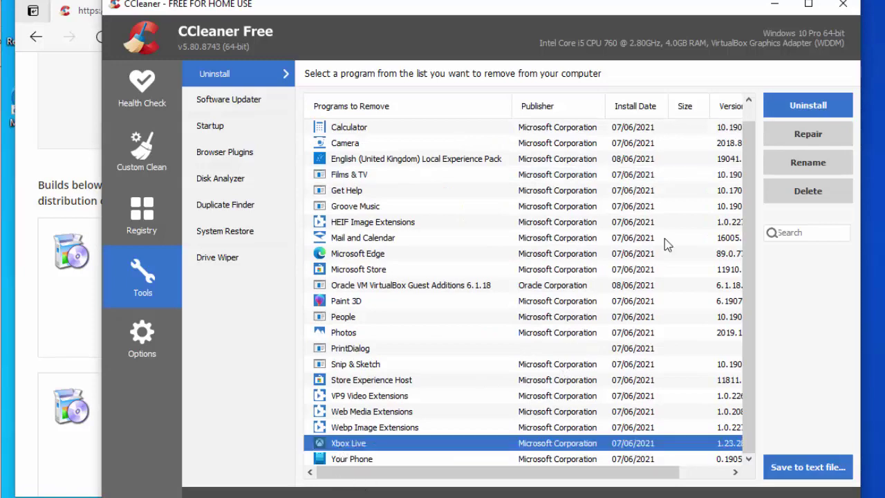
pyautogui.click(789, 106)
pyautogui.click(524, 305)
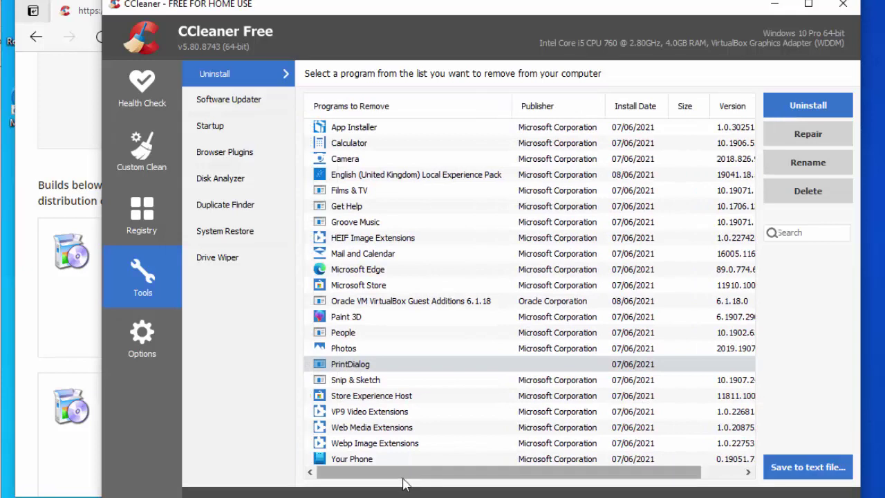
# Uninstall the Your Phone app, confirm its removal, and close CCleaner.
pyautogui.click(349, 461)
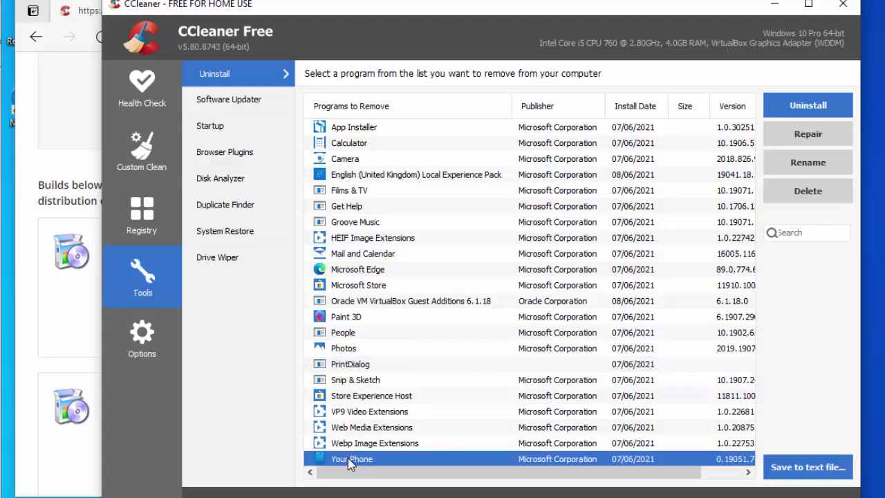
pyautogui.click(808, 106)
pyautogui.click(519, 306)
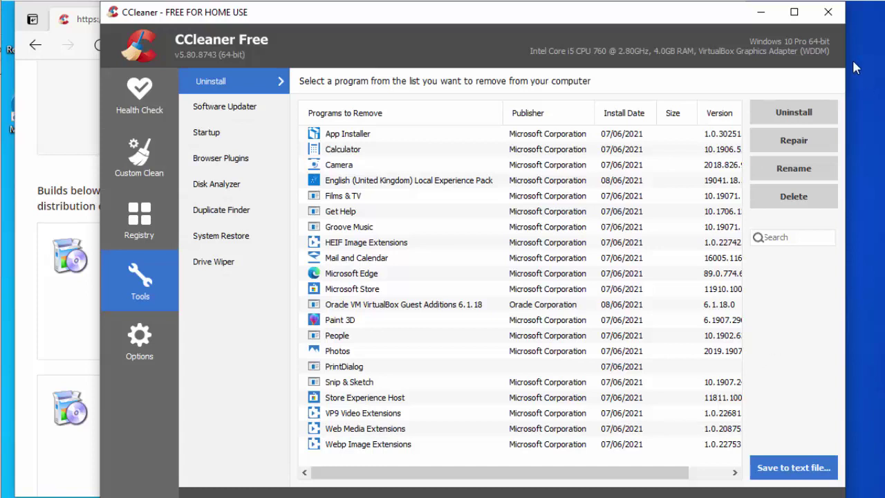
pyautogui.click(828, 13)
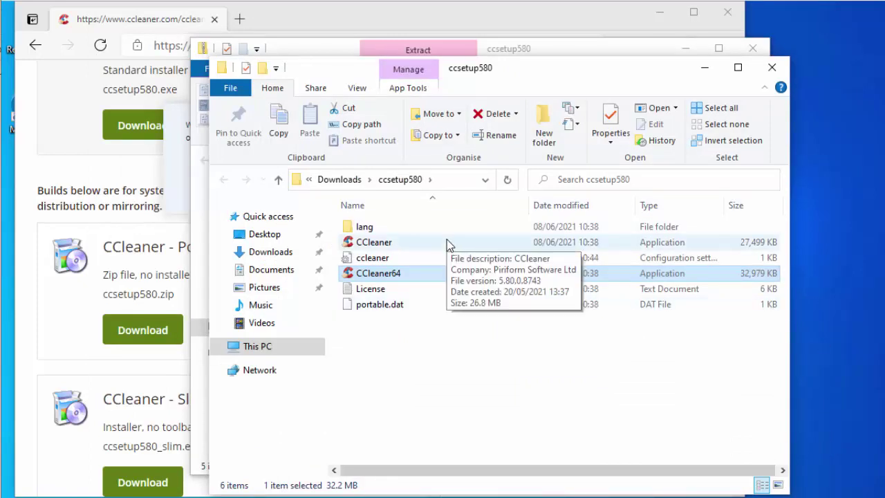
# Delete the extracted ccsetup580 folder and the ccsetup580 zip archive from the Downloads folder.
pyautogui.click(336, 182)
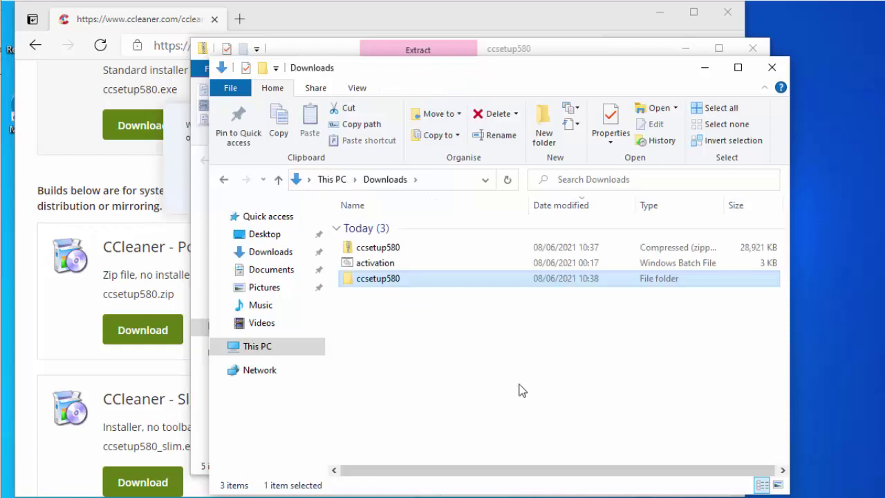
pyautogui.click(373, 286)
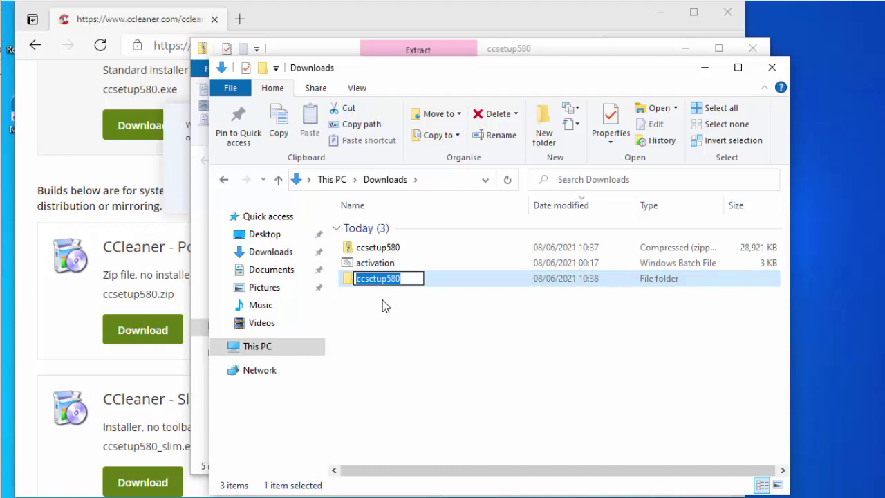
pyautogui.click(383, 304)
pyautogui.click(365, 281)
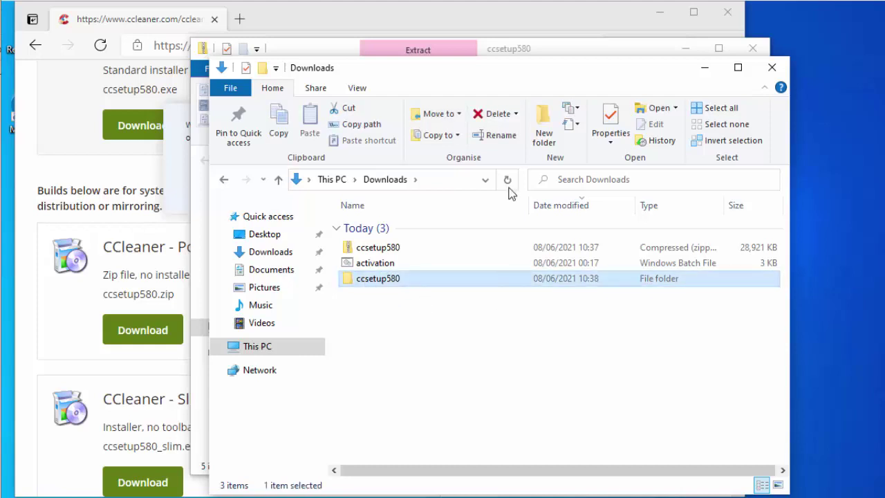
pyautogui.click(495, 114)
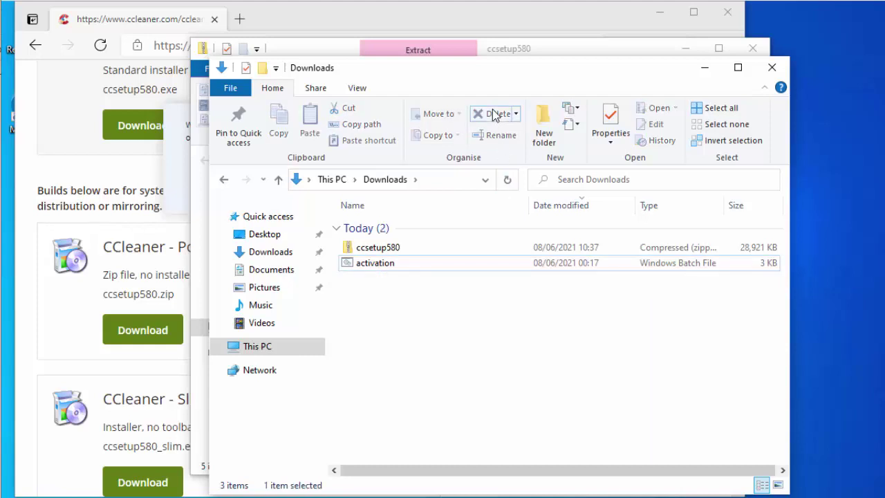
pyautogui.click(372, 253)
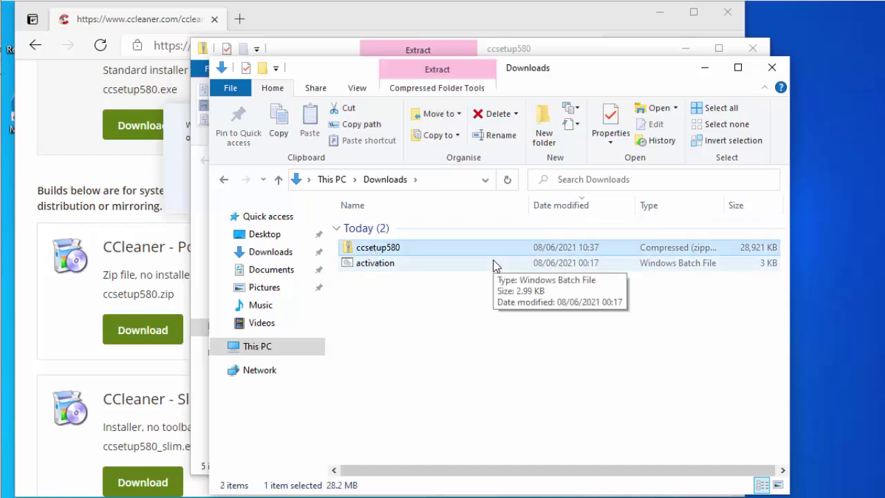
pyautogui.click(495, 114)
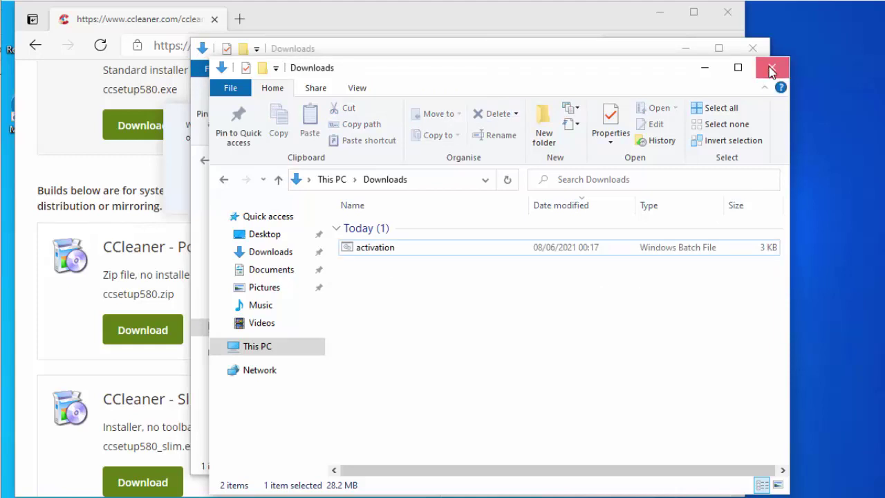
# Close both Downloads folder windows and the browser showing the CCleaner builds page.
pyautogui.click(771, 69)
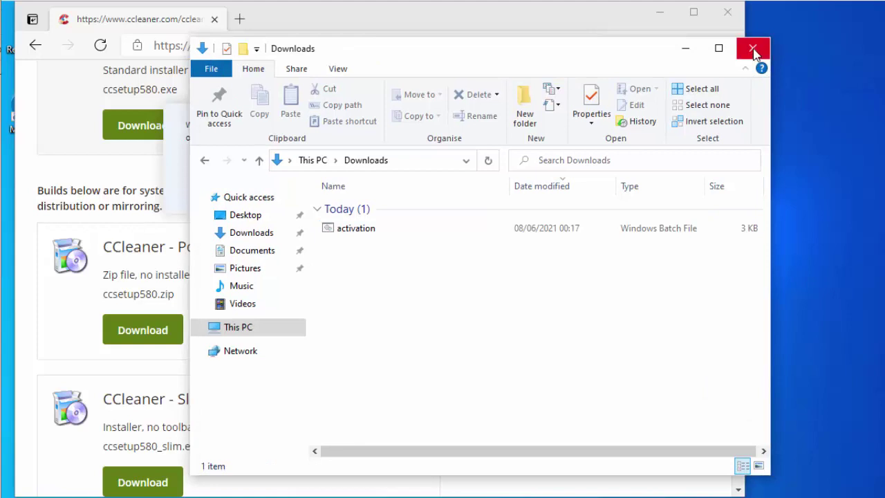
pyautogui.click(753, 49)
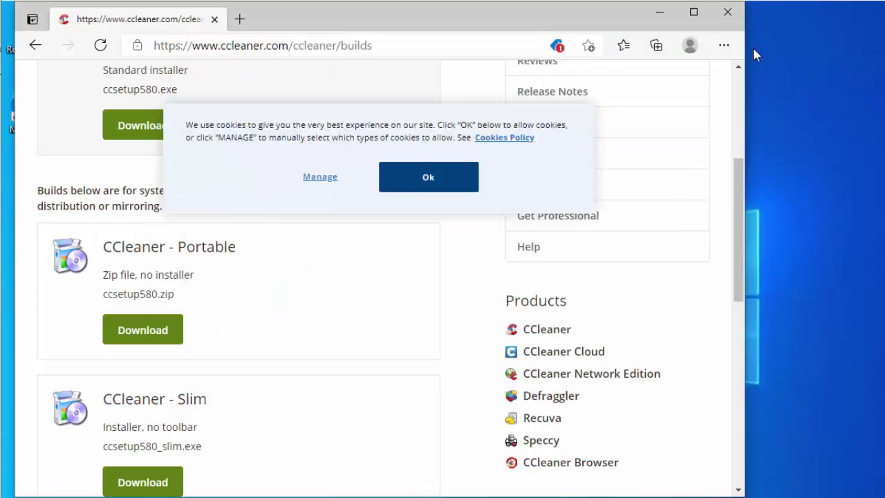
pyautogui.click(728, 13)
# Empty the Recycle Bin and confirm the permanent deletion of its contents.
pyautogui.click(38, 35)
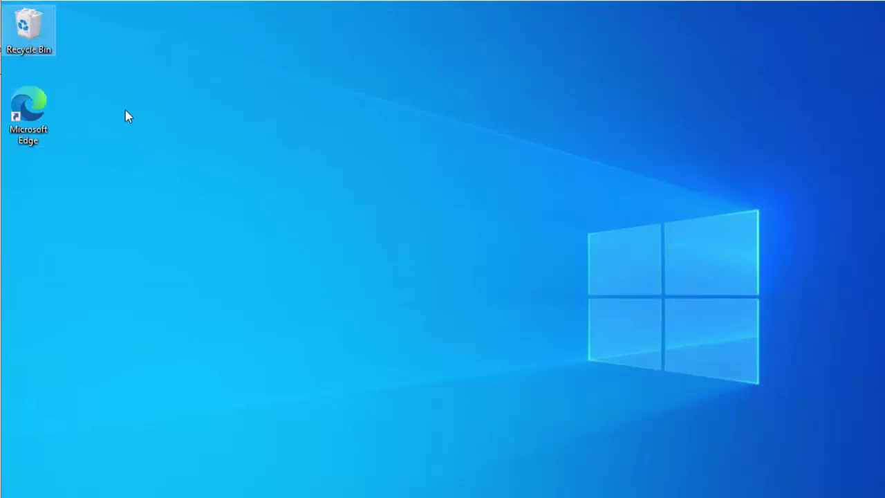
pyautogui.rightClick(34, 25)
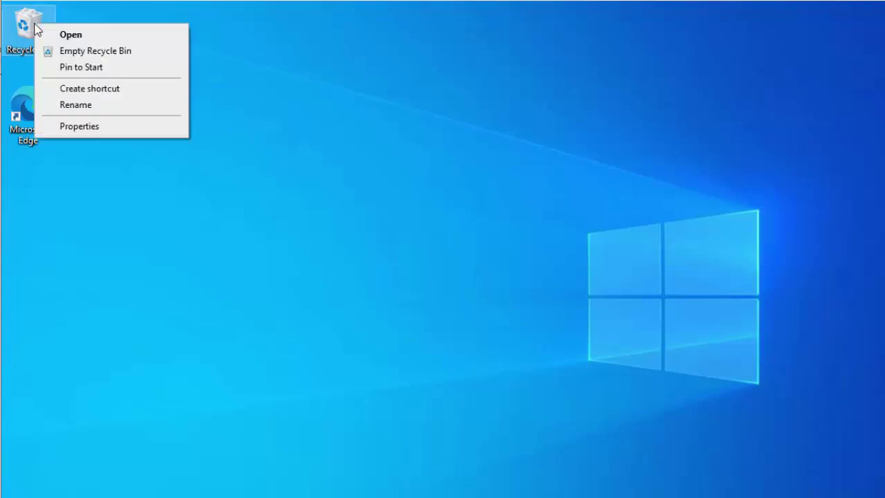
pyautogui.click(82, 55)
pyautogui.click(528, 276)
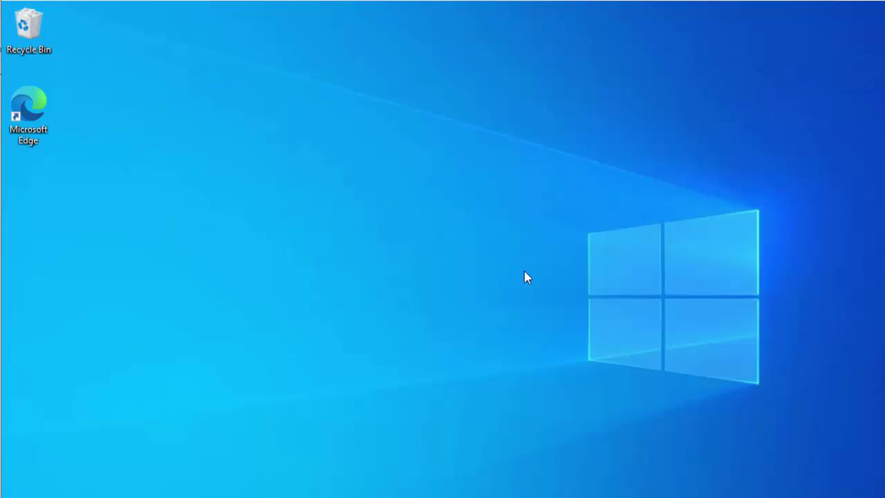